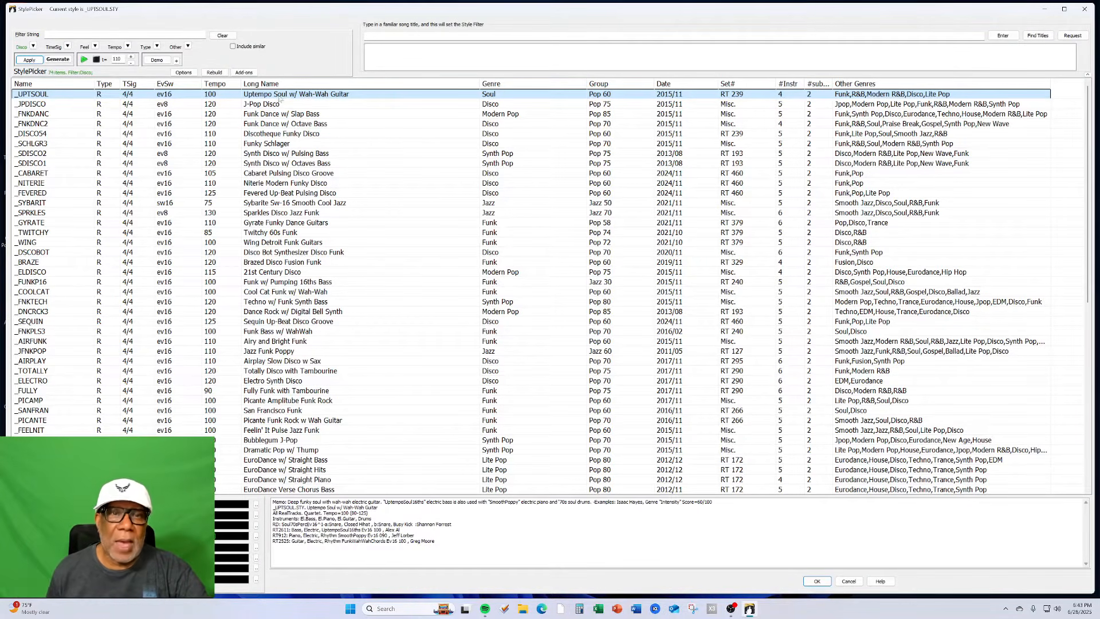
Load the demo song for the Uptempo Soul w/ Wah-Wah Guitar style (_UPTSOUL) and set the style as a favorite
{"action": "left_click", "coordinate": [176, 60]}
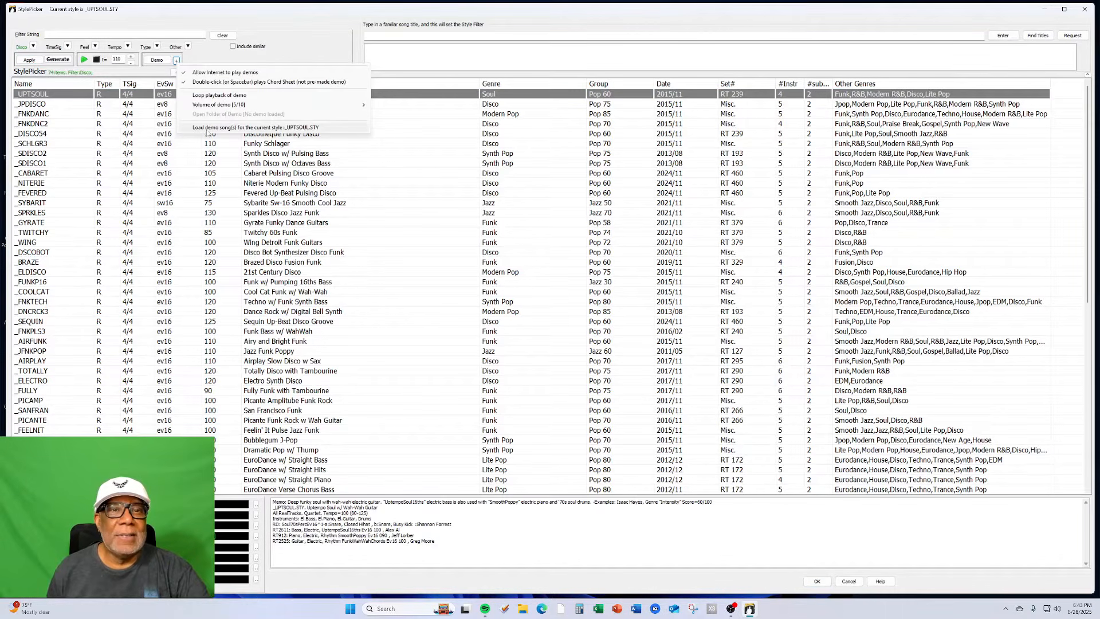
{"action": "left_click", "coordinate": [207, 128]}
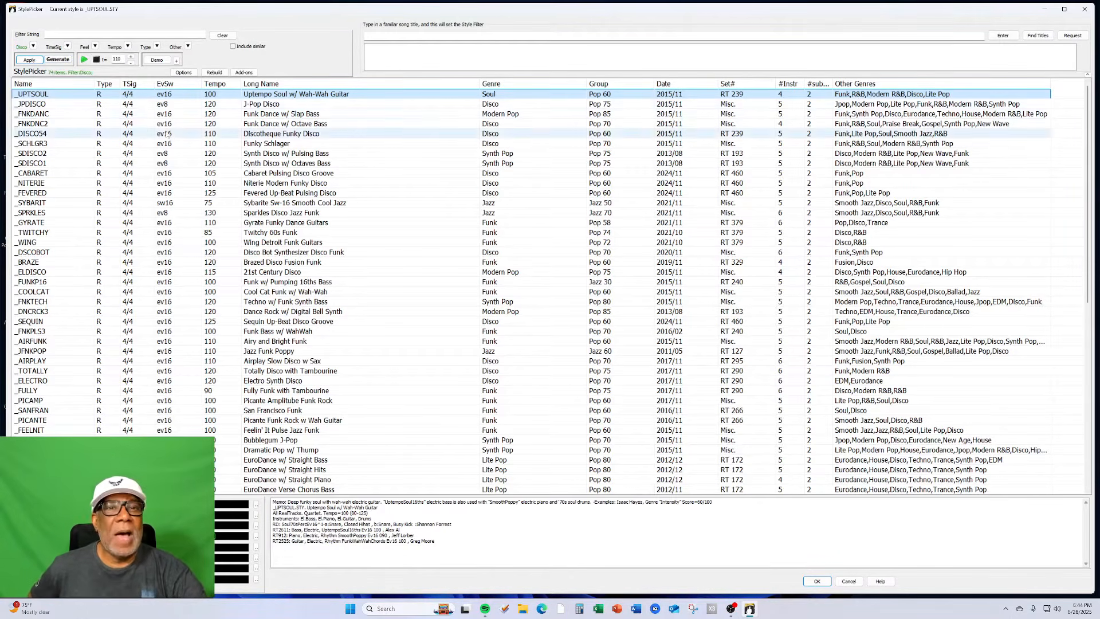
{"action": "right_click", "coordinate": [259, 98]}
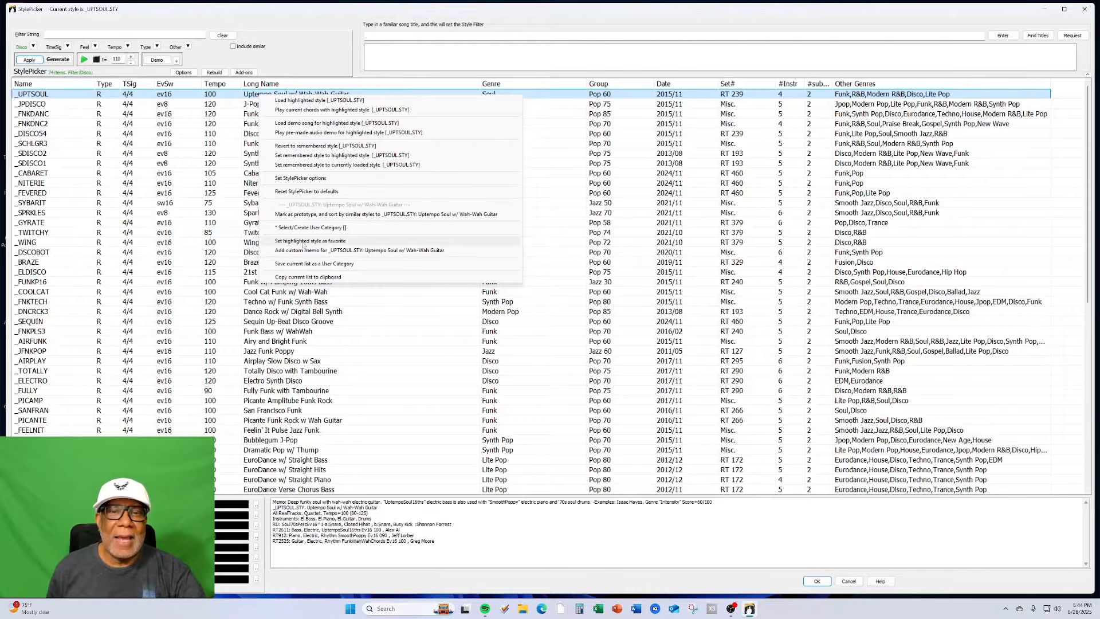
{"action": "left_click", "coordinate": [303, 242]}
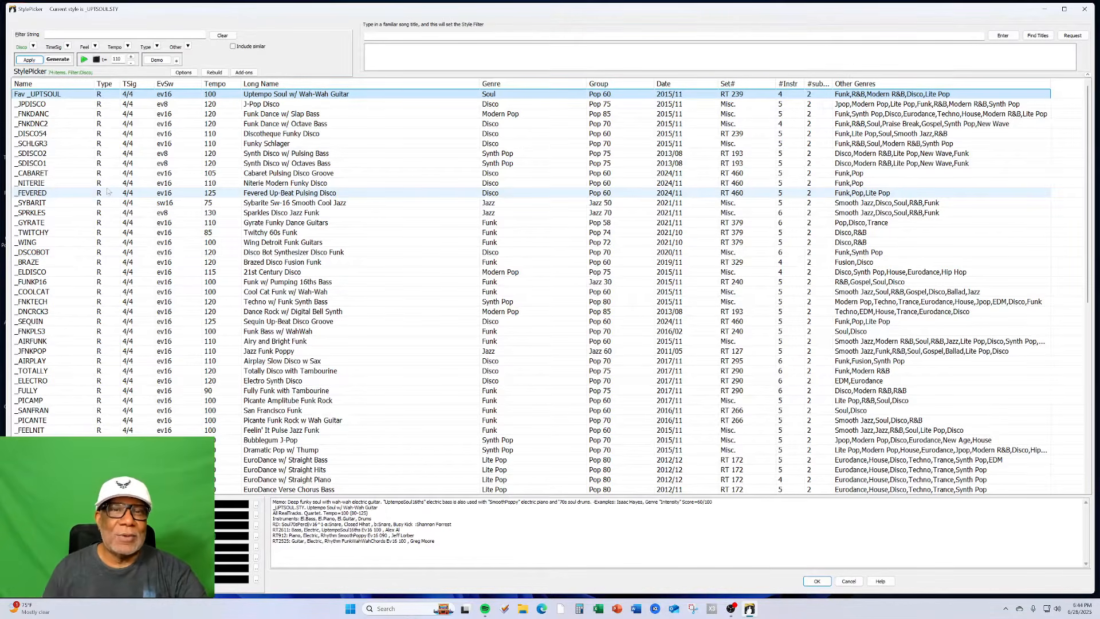
Audition the Discotheque Funky Disco style (_DISCO54), load its demo song, and set the style as a favorite
{"action": "left_click", "coordinate": [263, 135]}
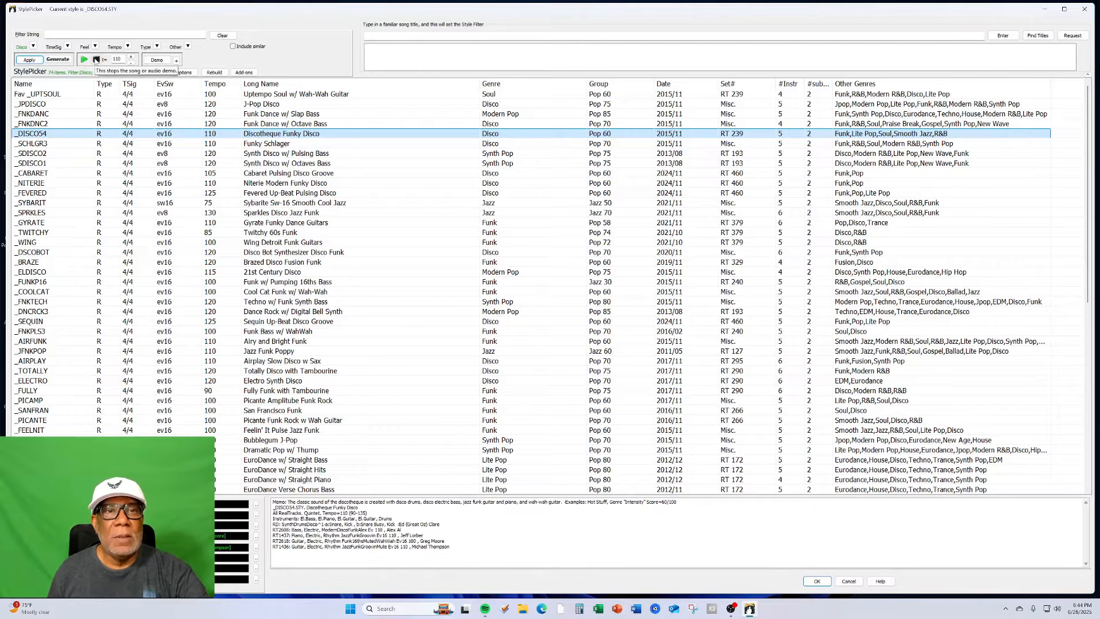
{"action": "left_click", "coordinate": [177, 61]}
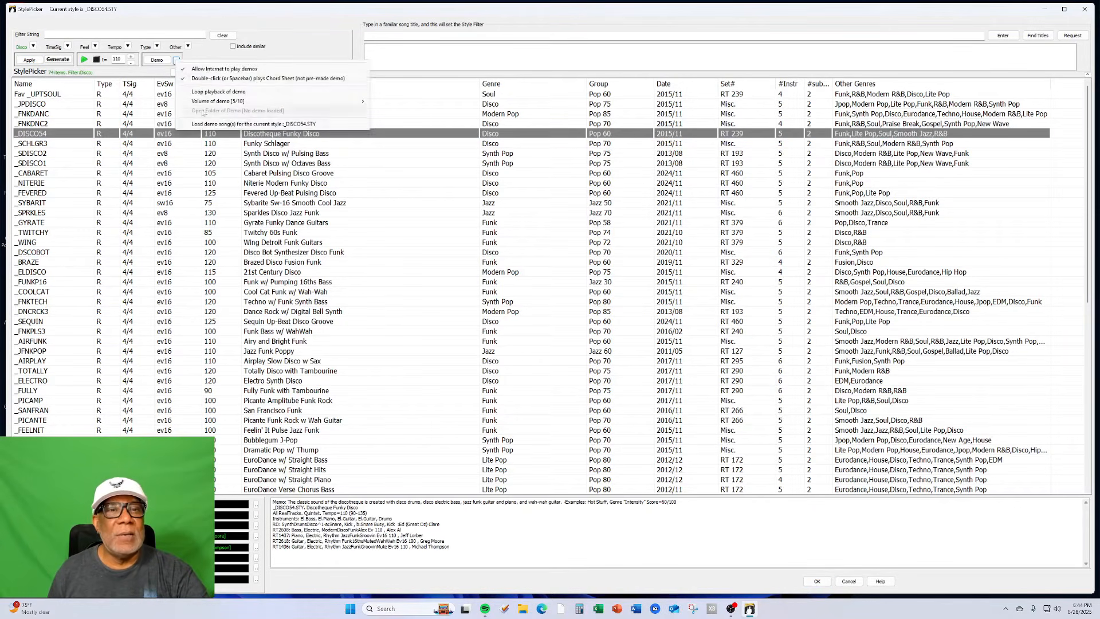
{"action": "left_click", "coordinate": [211, 127]}
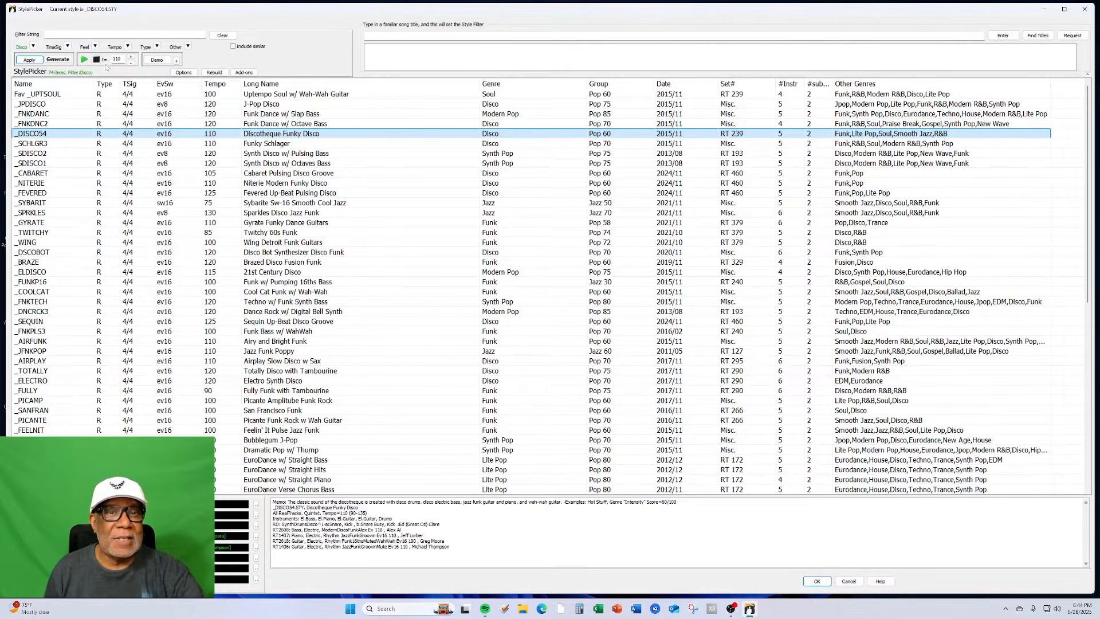
{"action": "left_click", "coordinate": [283, 136]}
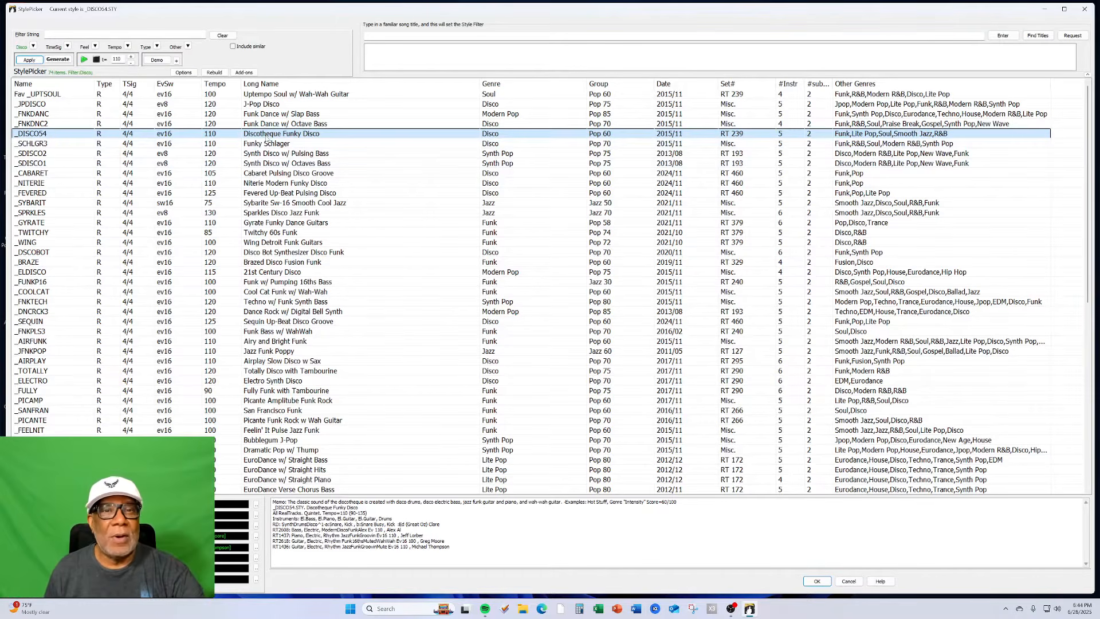
{"action": "right_click", "coordinate": [267, 138]}
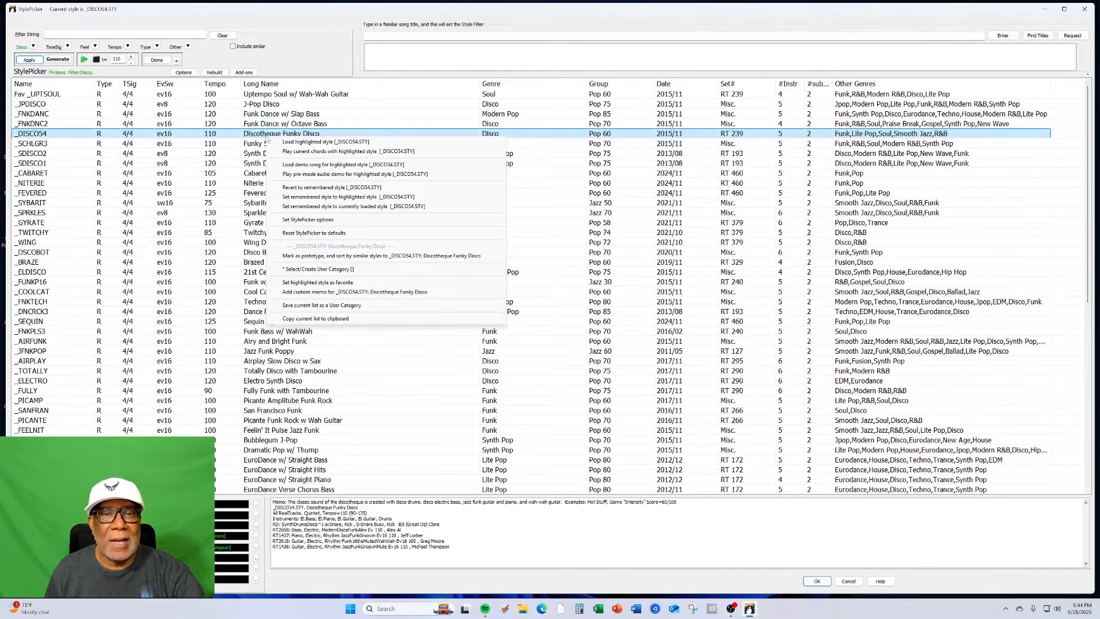
{"action": "left_click", "coordinate": [299, 284]}
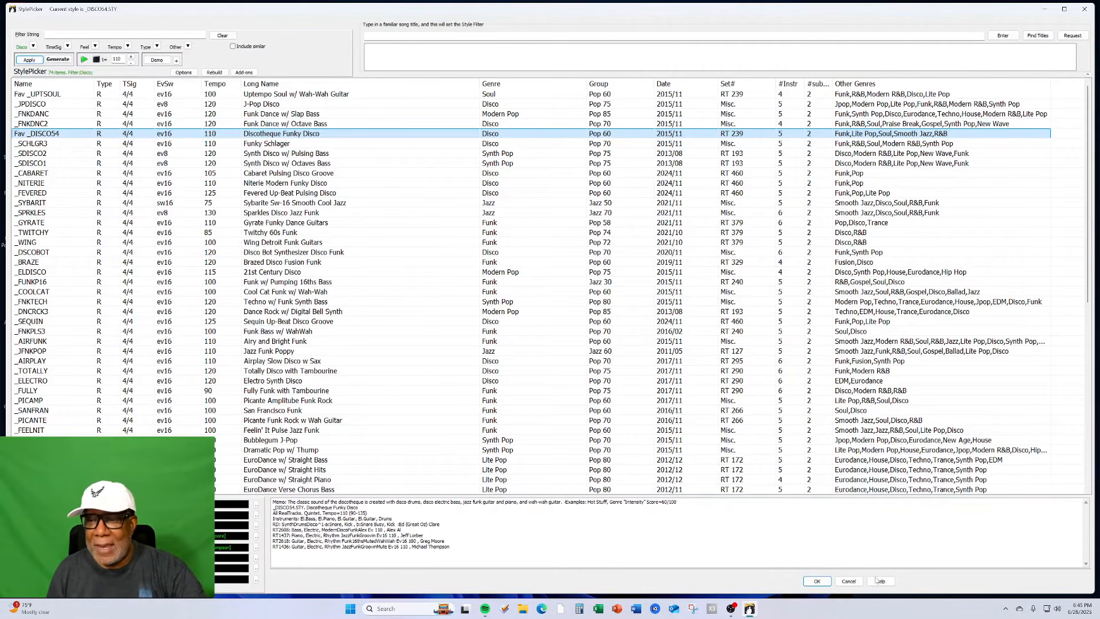
Leave the StylePicker and view the saved Favorites in the Favorite Styles dialog, closing it without loading a style
{"action": "left_click", "coordinate": [848, 583]}
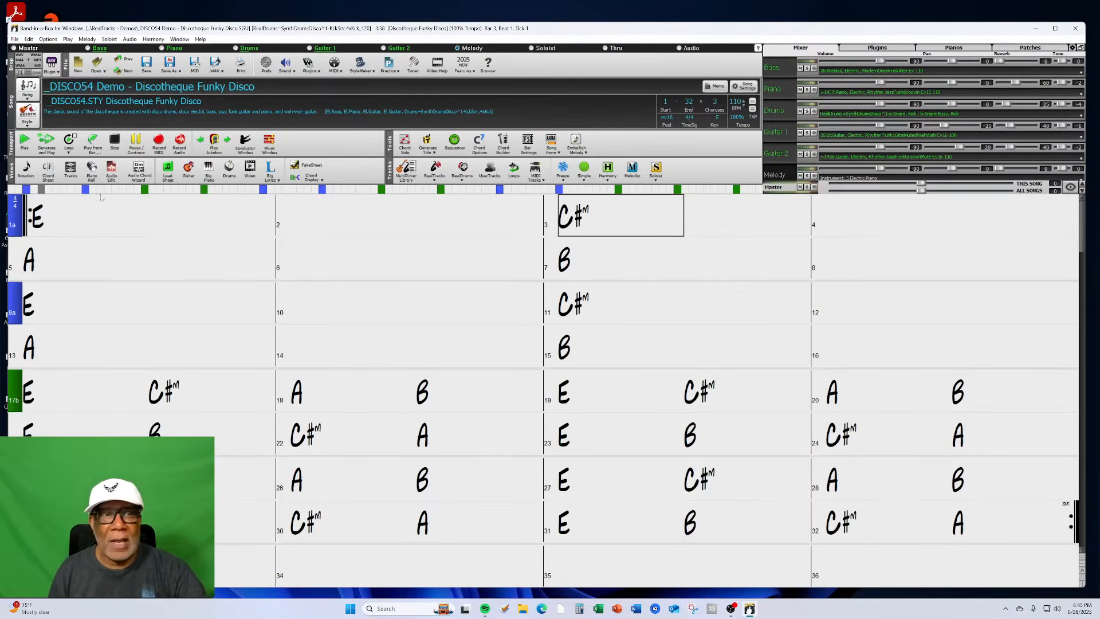
{"action": "left_click", "coordinate": [27, 123]}
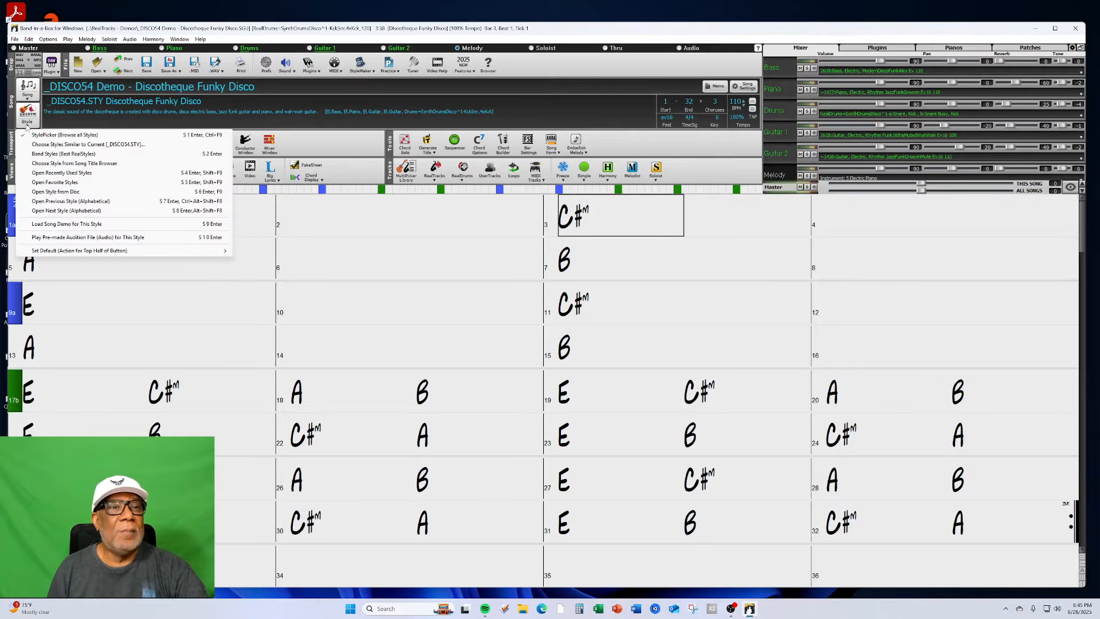
{"action": "left_click", "coordinate": [55, 183]}
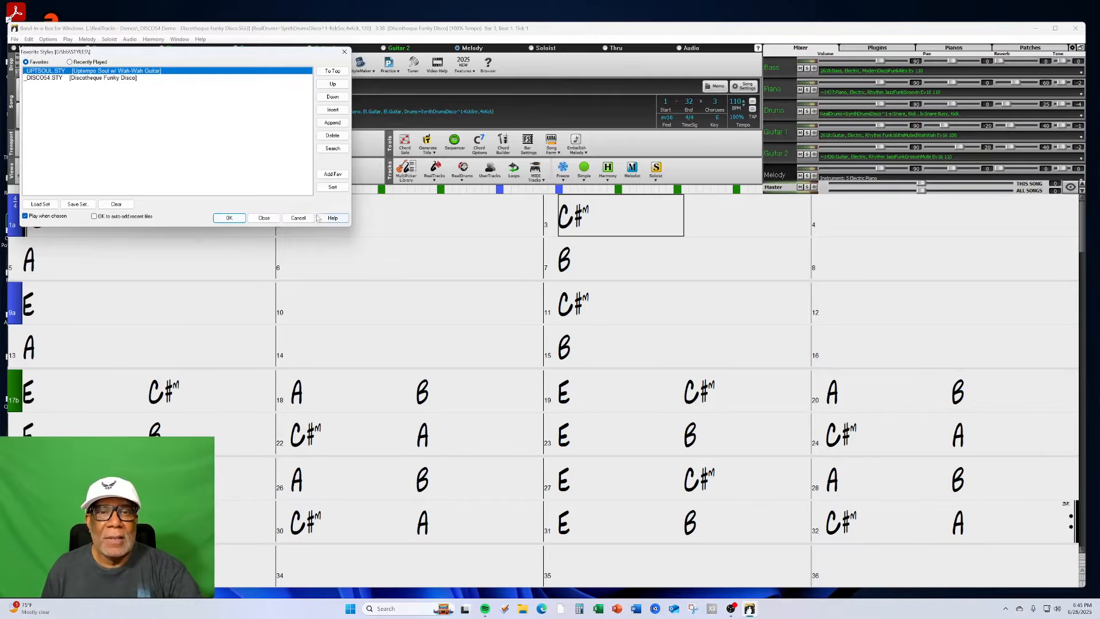
{"action": "left_click", "coordinate": [298, 218]}
Reopen the StylePicker and filter the style list by the Country Contemporary category
{"action": "left_click", "coordinate": [27, 125]}
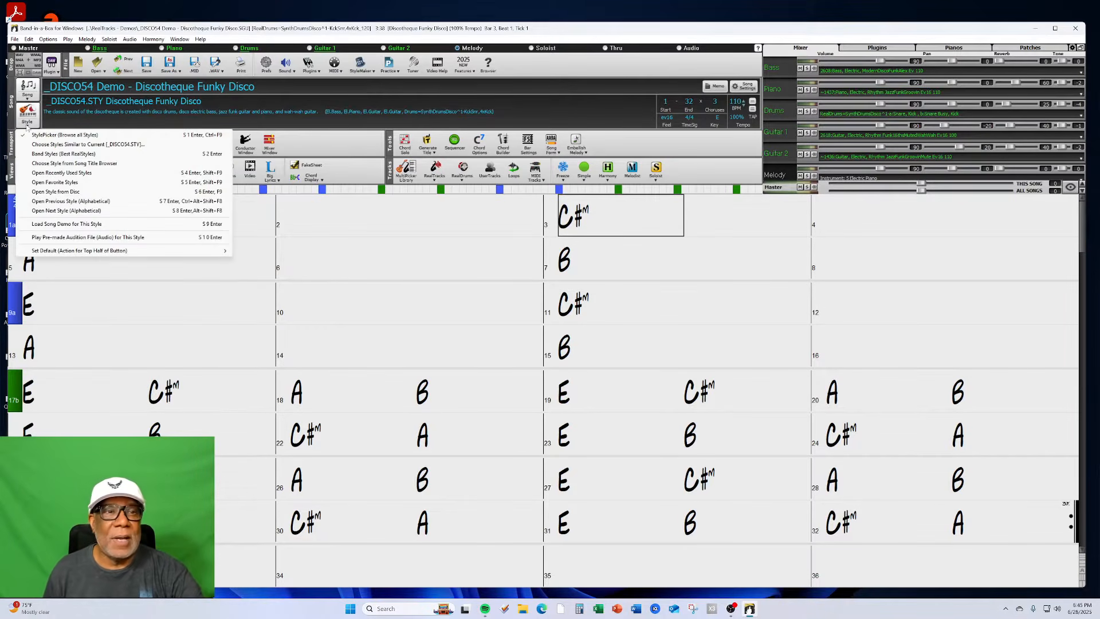
{"action": "left_click", "coordinate": [65, 133]}
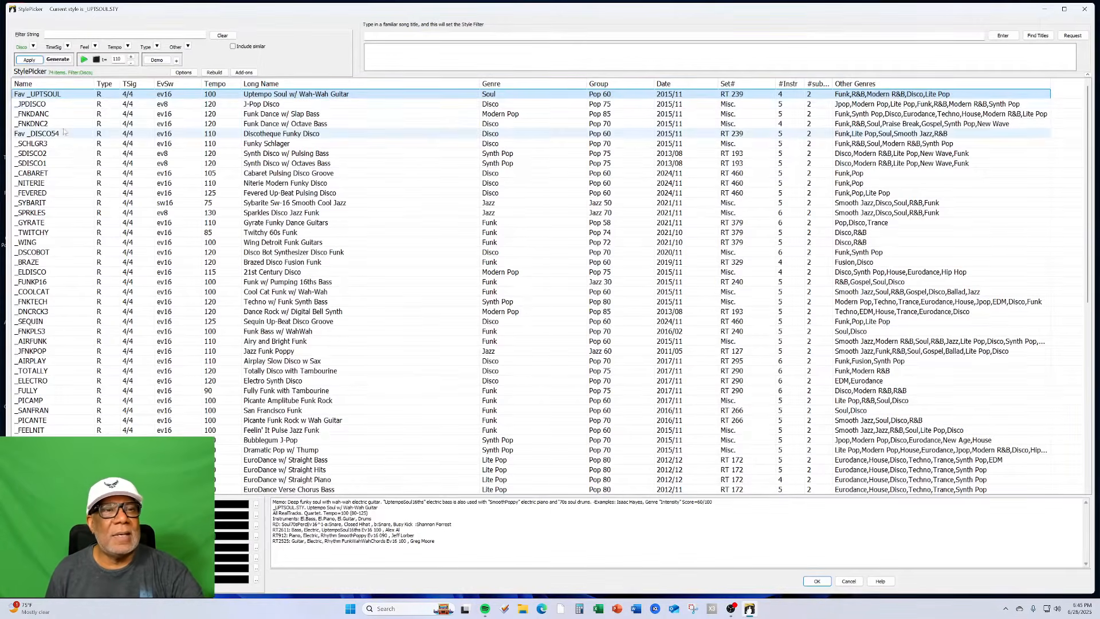
{"action": "left_click", "coordinate": [33, 46]}
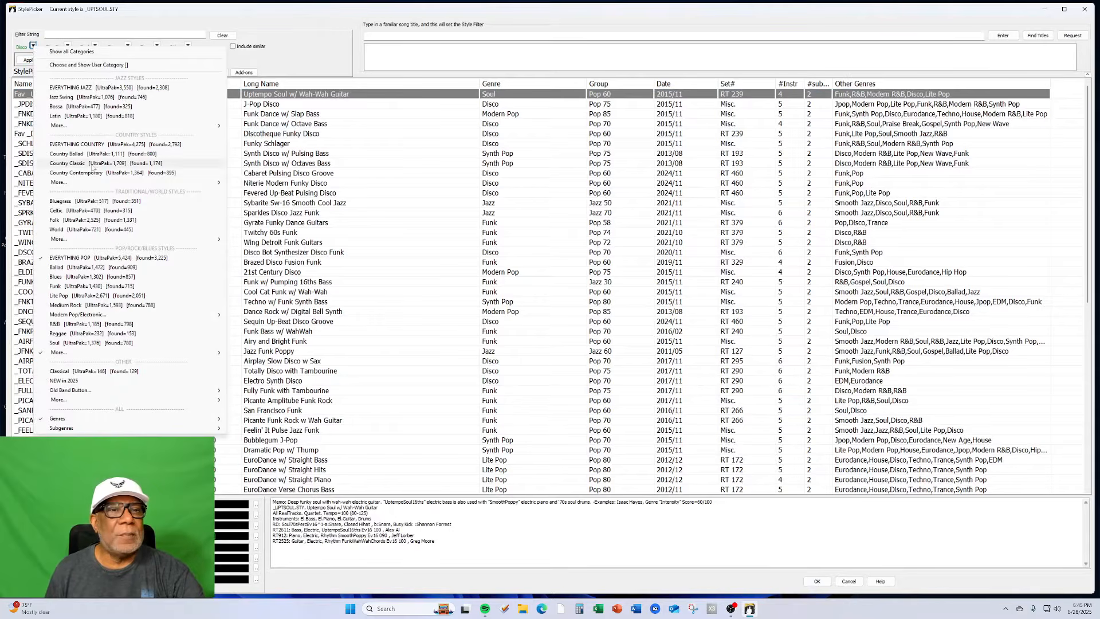
{"action": "left_click", "coordinate": [76, 172]}
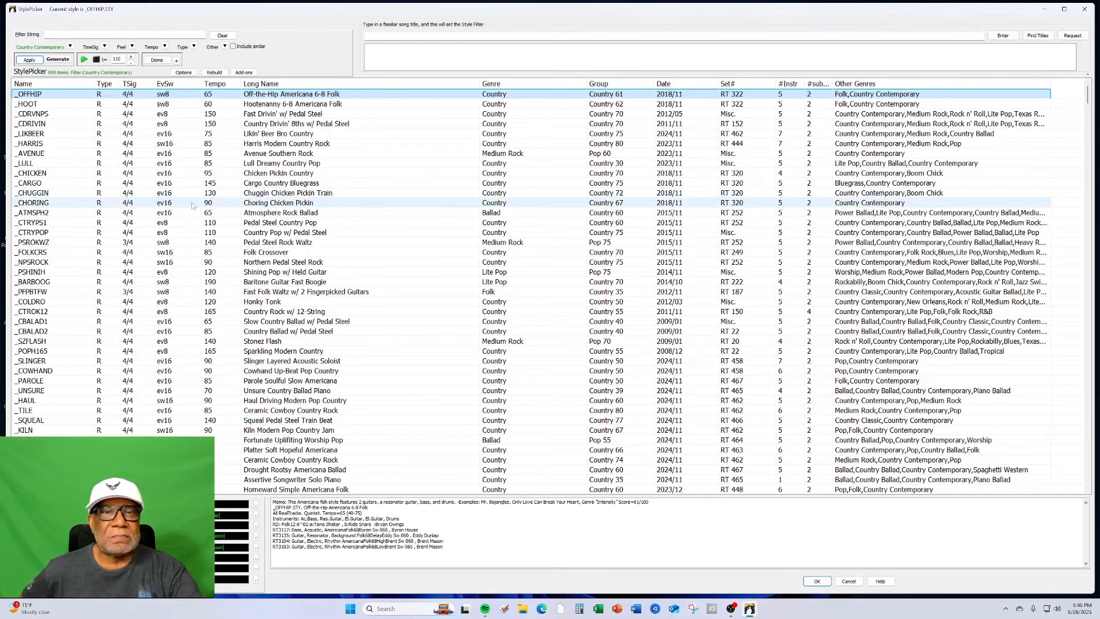
Audition the Harris Modern Country Rock style (_HARRIS), bring up its demo songs, and set the style as a favorite
{"action": "left_click", "coordinate": [280, 145]}
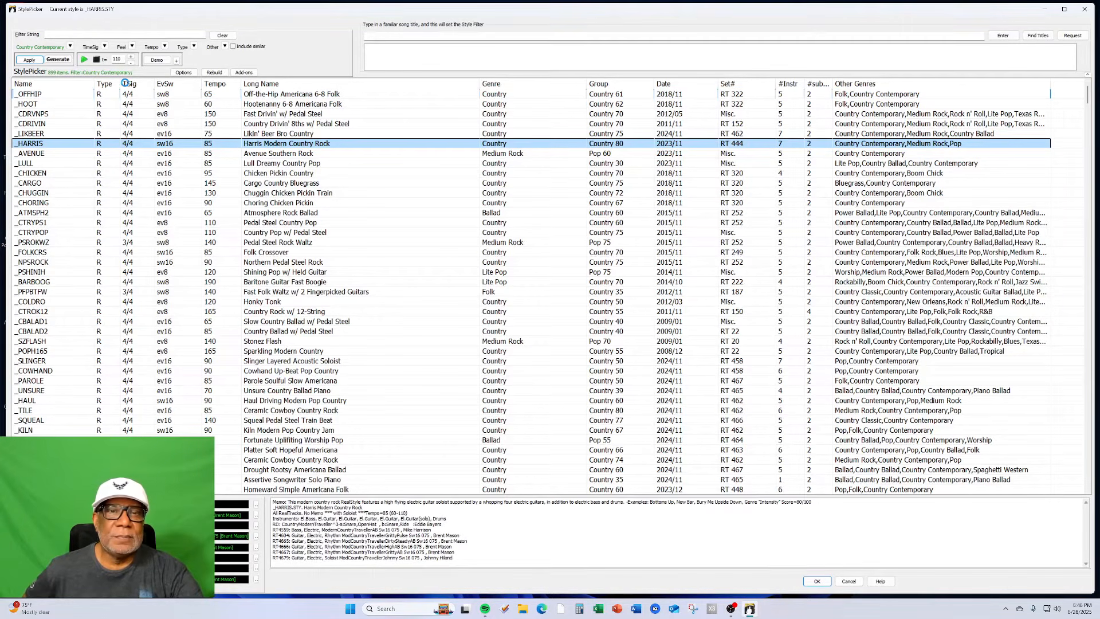
{"action": "left_click", "coordinate": [124, 83]}
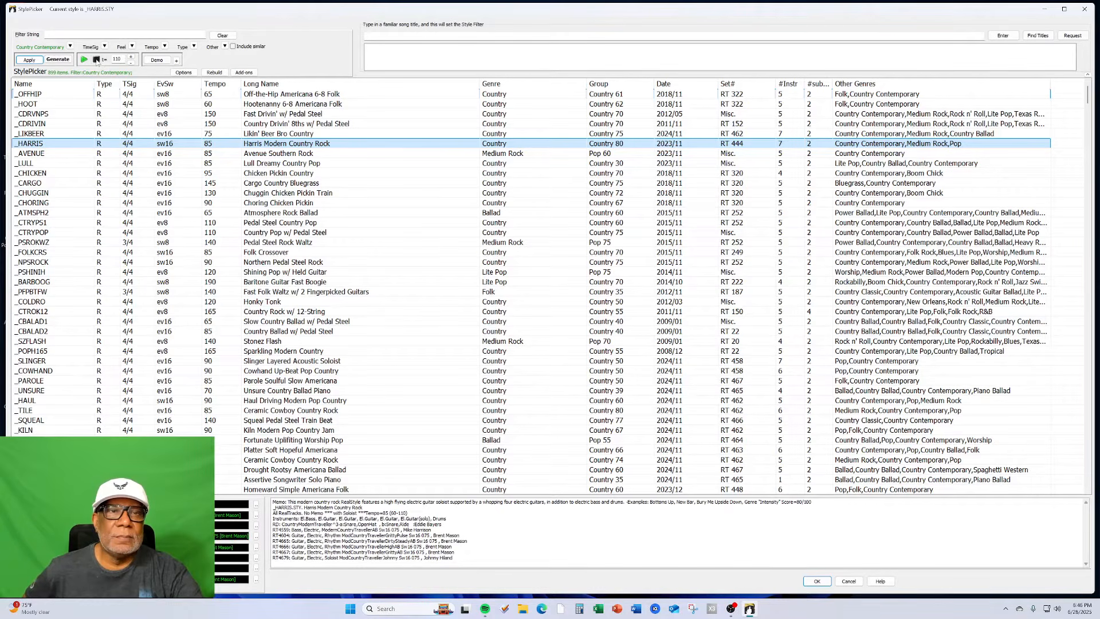
{"action": "left_click", "coordinate": [177, 60]}
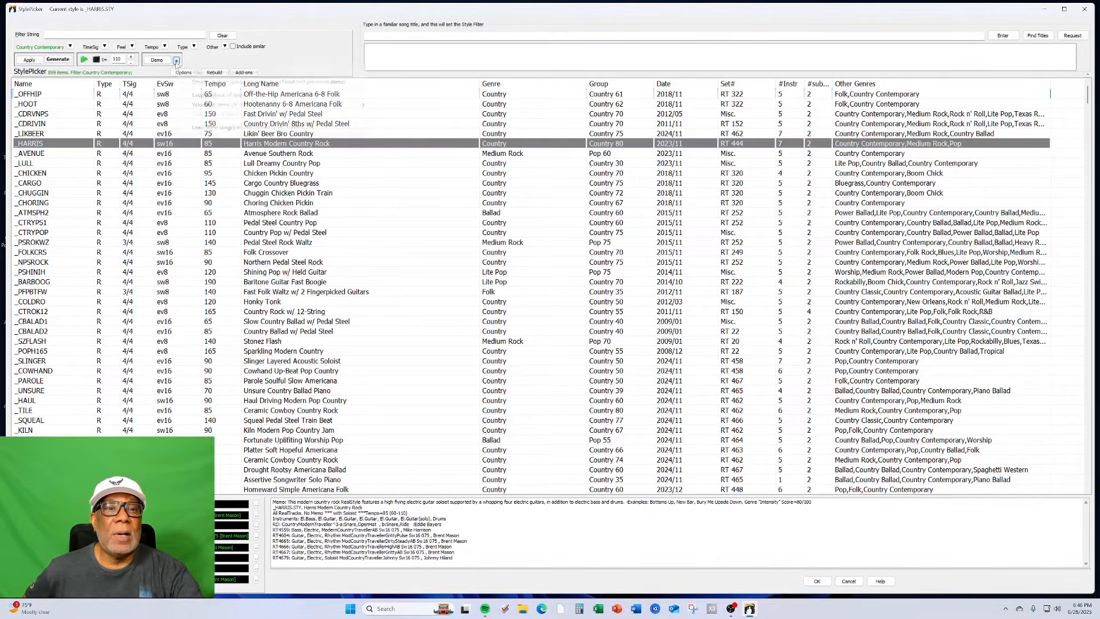
{"action": "left_click", "coordinate": [207, 127]}
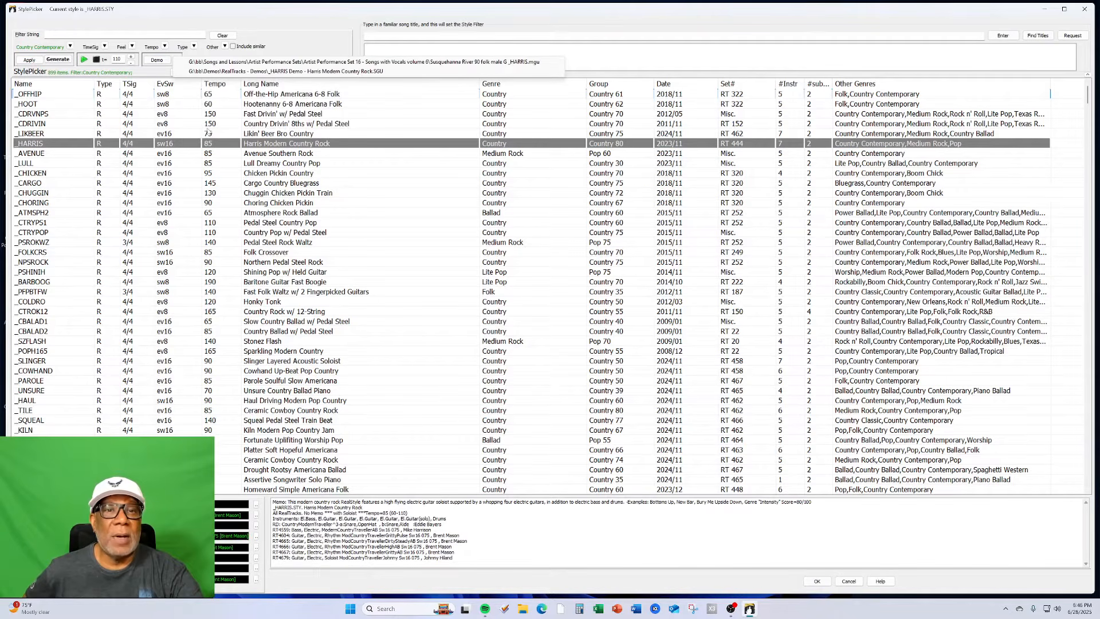
{"action": "left_click", "coordinate": [252, 146]}
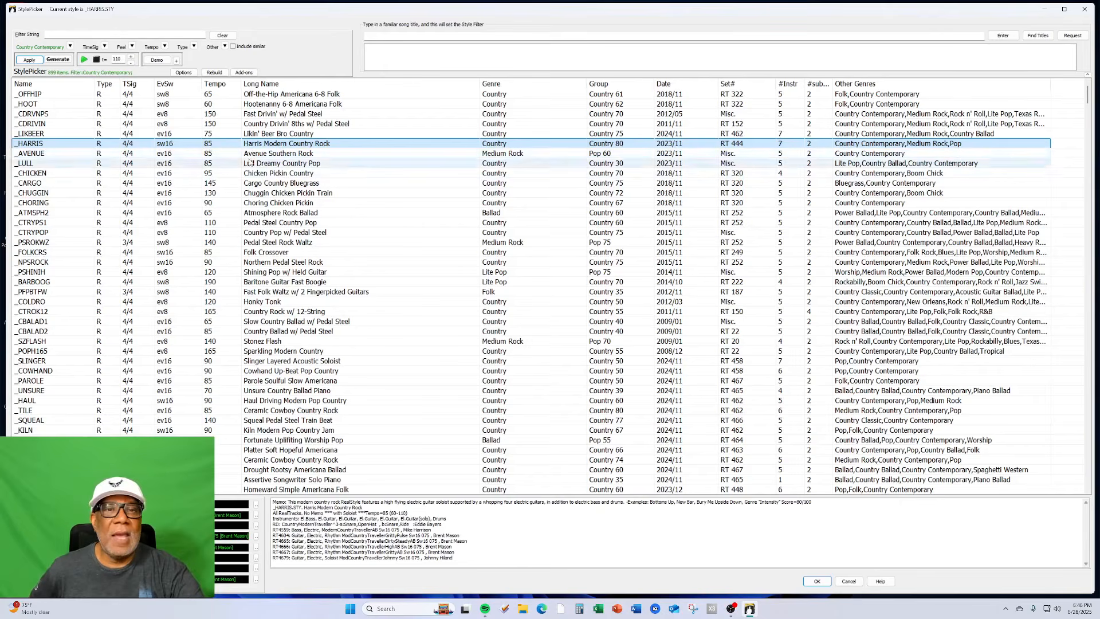
{"action": "right_click", "coordinate": [269, 149]}
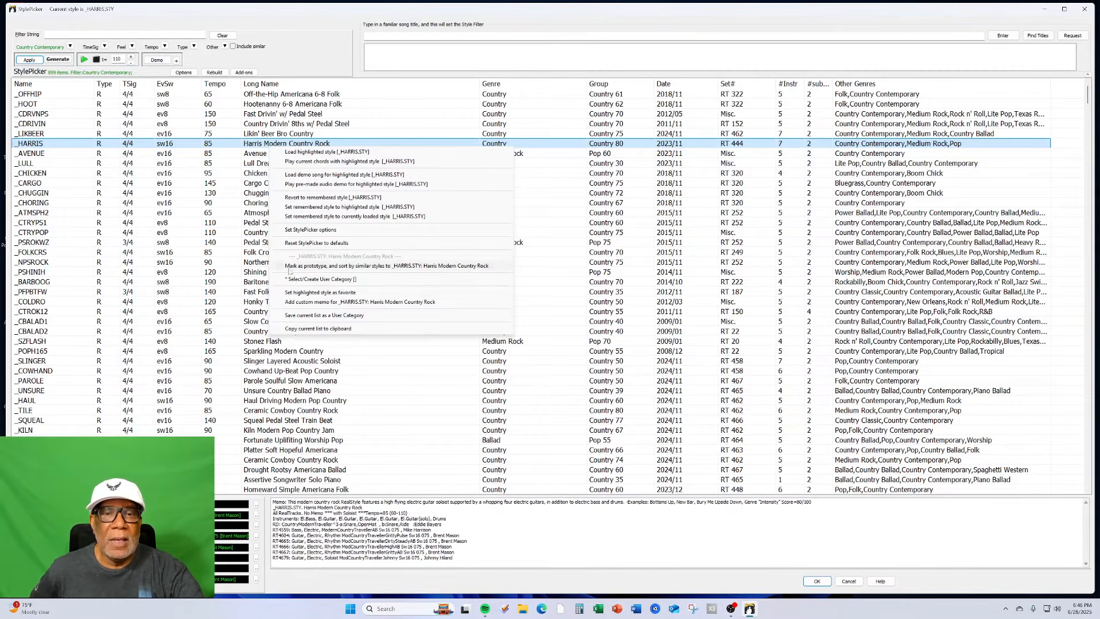
{"action": "left_click", "coordinate": [310, 292]}
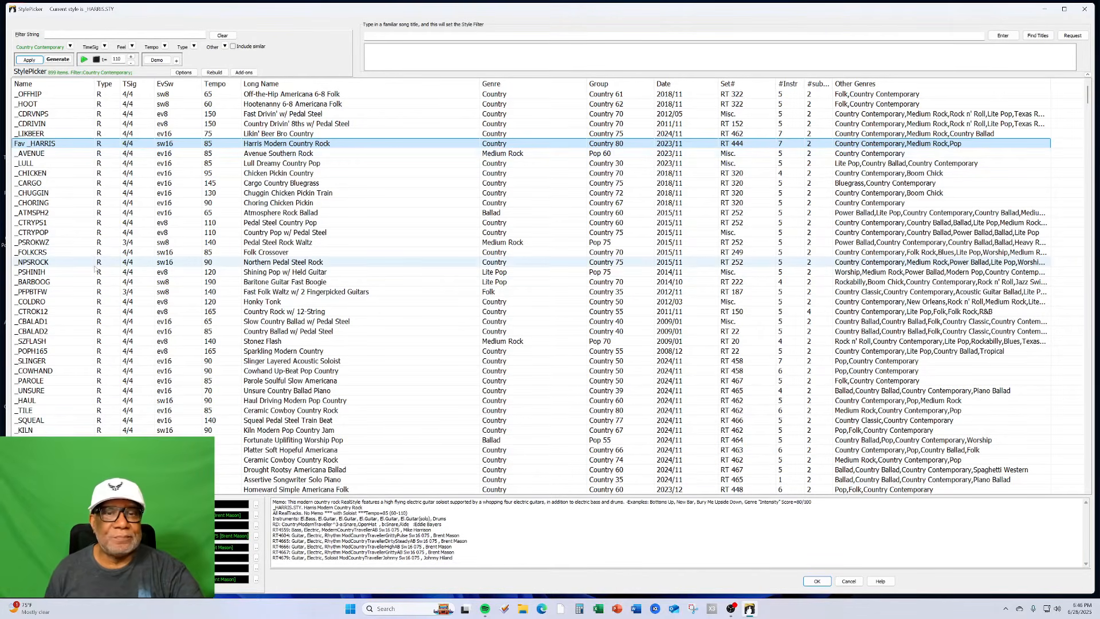
Audition the Shining Pop w/ Held Guitar style (_PSHINIH), load its demo song, and set the style as a favorite
{"action": "left_click", "coordinate": [312, 273]}
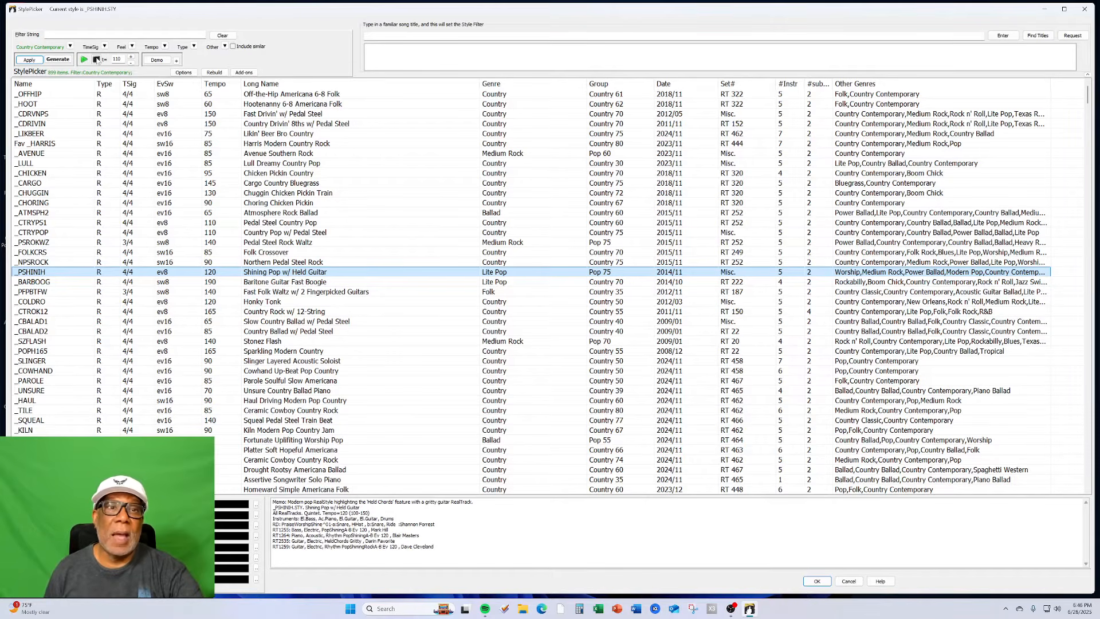
{"action": "left_click", "coordinate": [176, 60]}
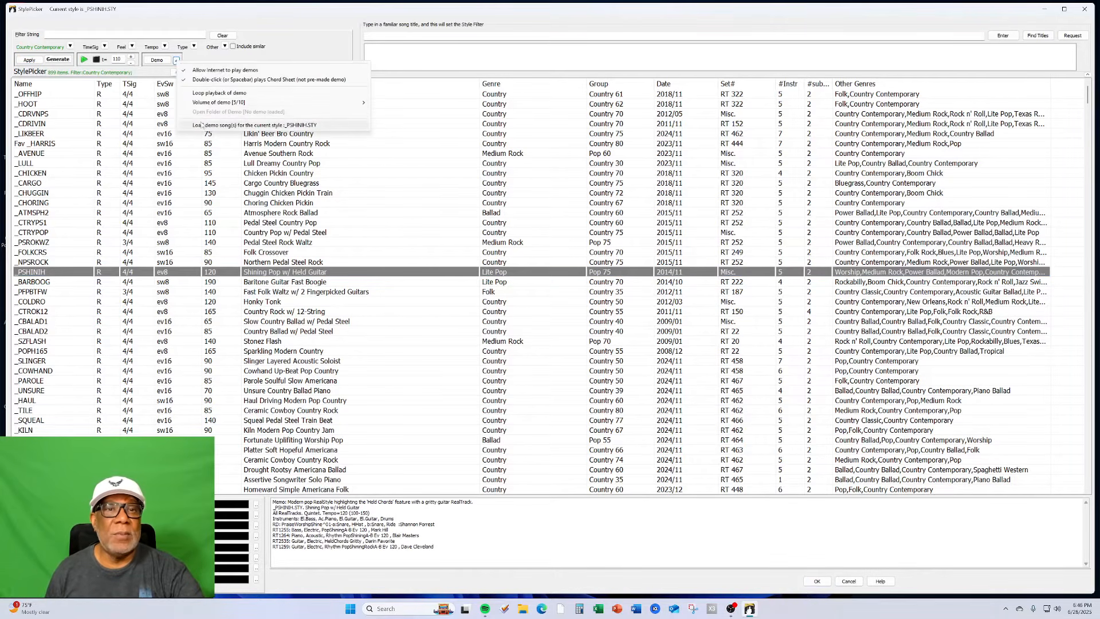
{"action": "left_click", "coordinate": [203, 125]}
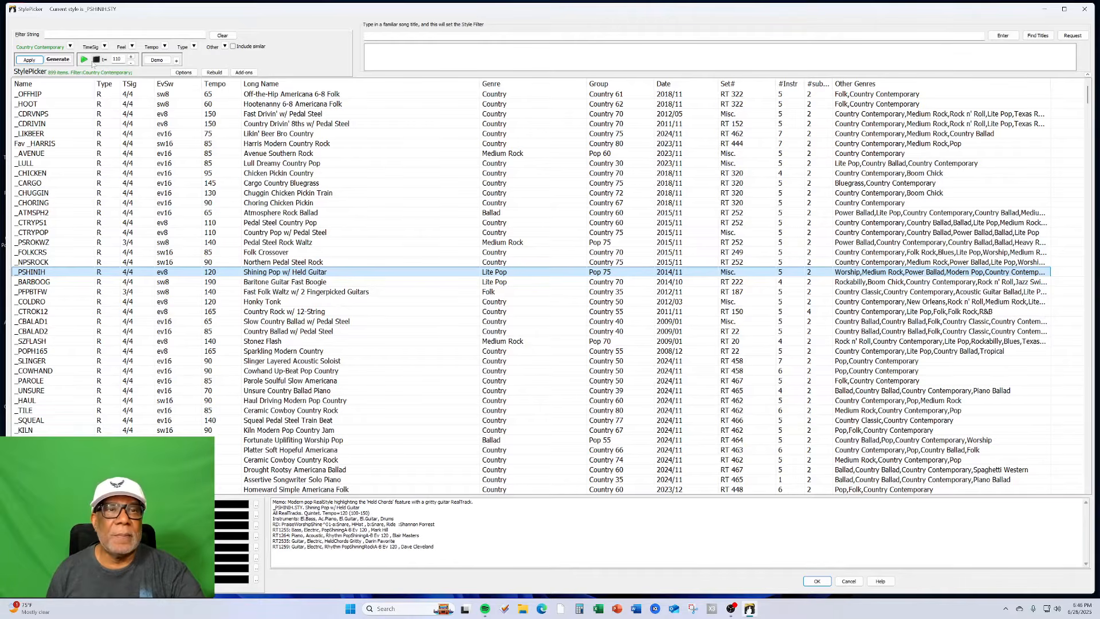
{"action": "right_click", "coordinate": [258, 274]}
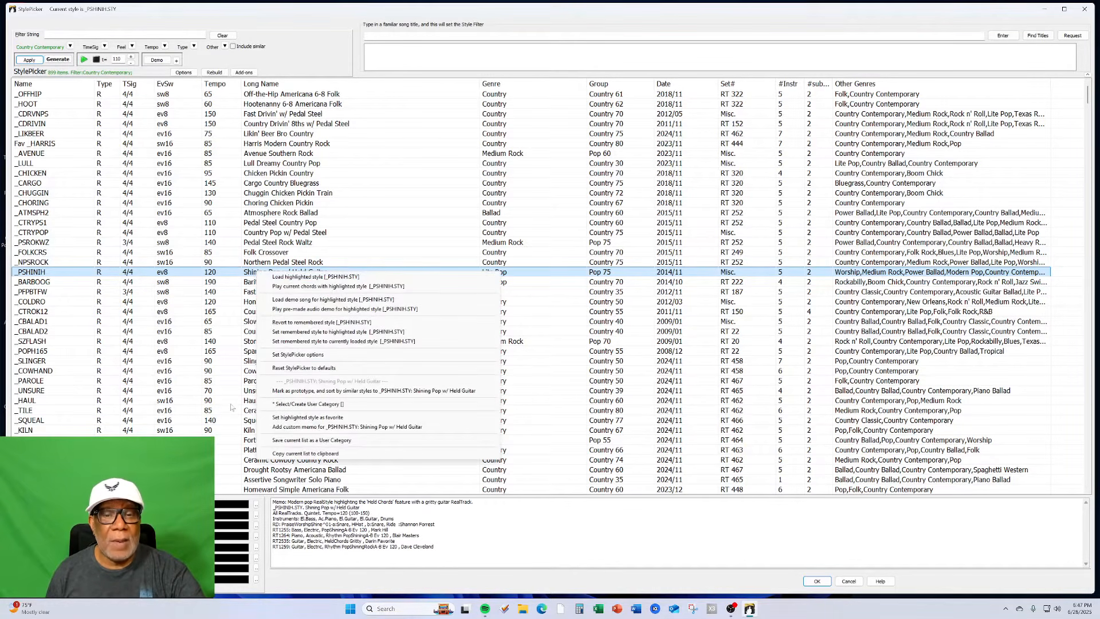
{"action": "left_click", "coordinate": [297, 418]}
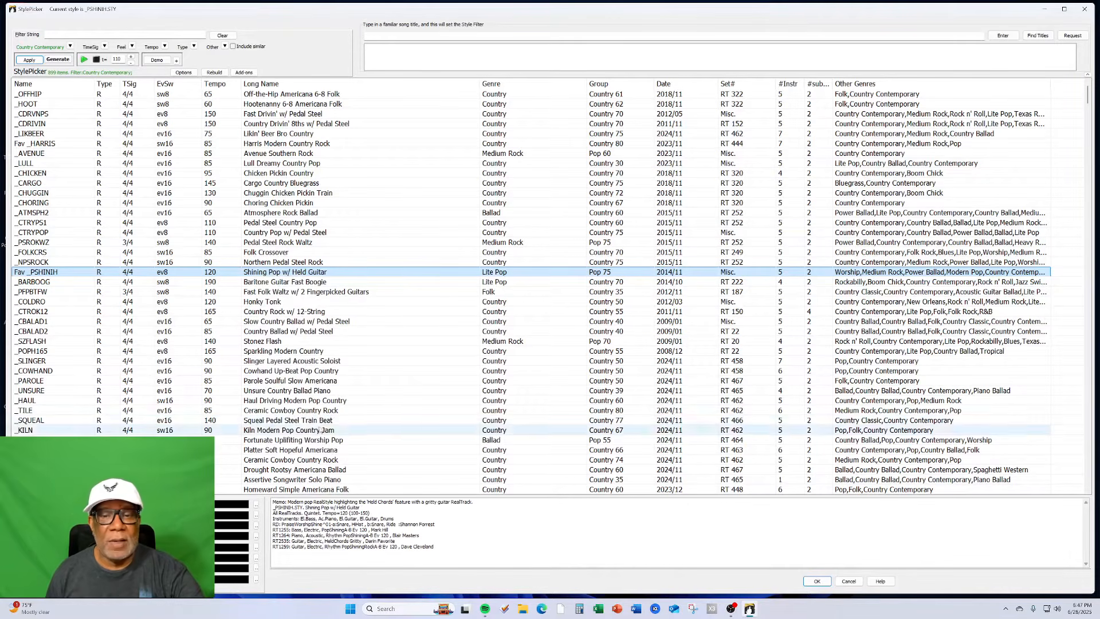
Leave the StylePicker and check the Favorite Styles list for the added country styles, closing it without loading a style
{"action": "left_click", "coordinate": [848, 581]}
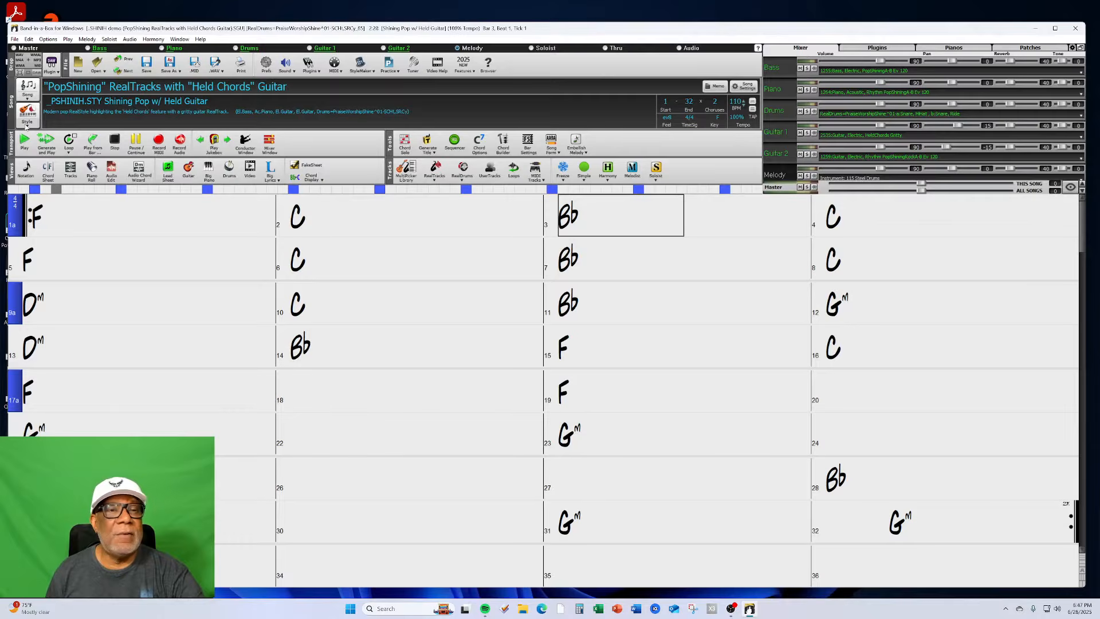
{"action": "left_click", "coordinate": [26, 125]}
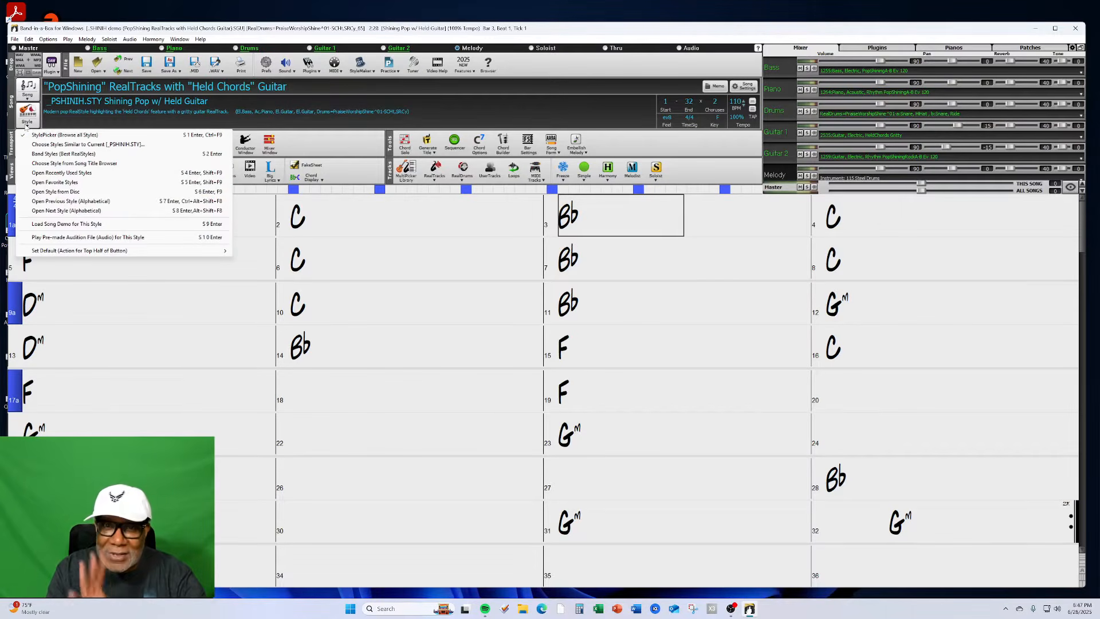
{"action": "left_click", "coordinate": [75, 182]}
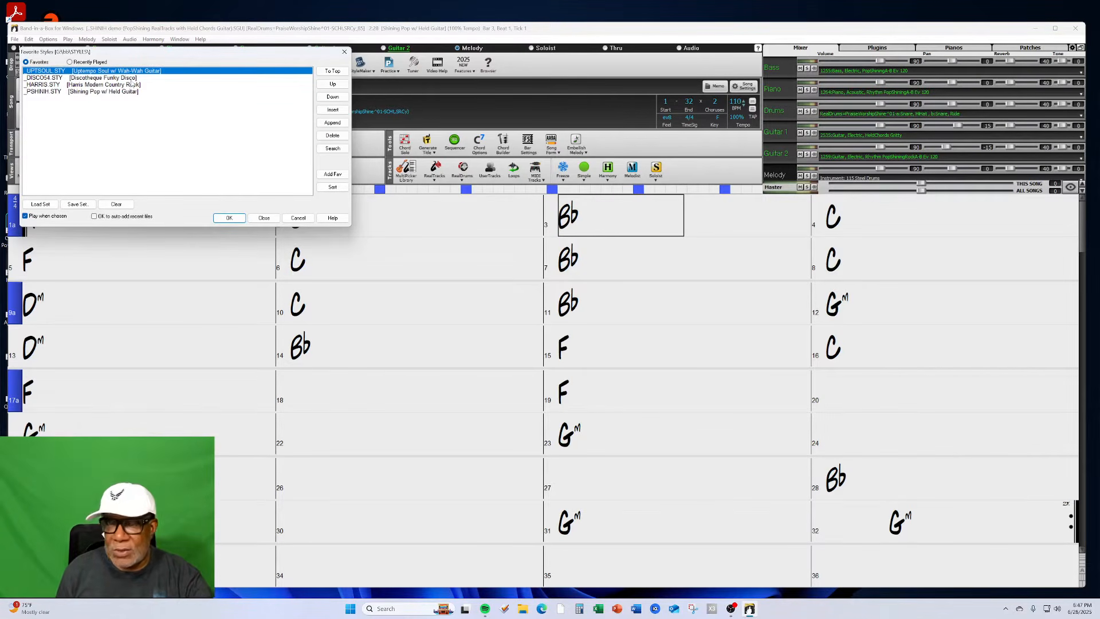
{"action": "left_click", "coordinate": [299, 218]}
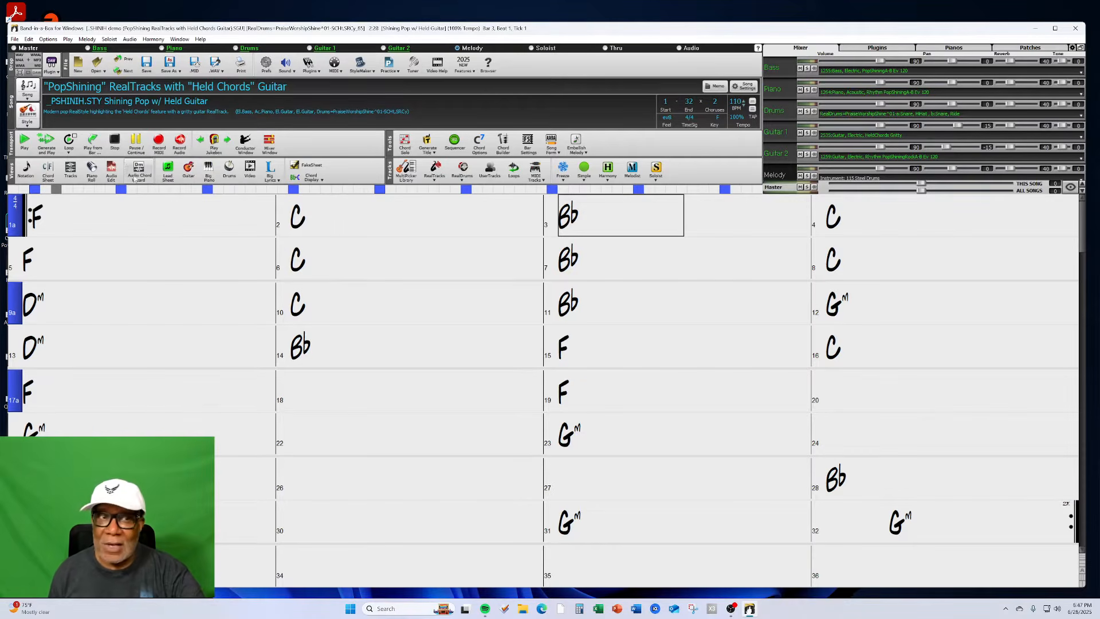
Reopen the StylePicker and filter the style list by the Reggae category
{"action": "left_click", "coordinate": [27, 123]}
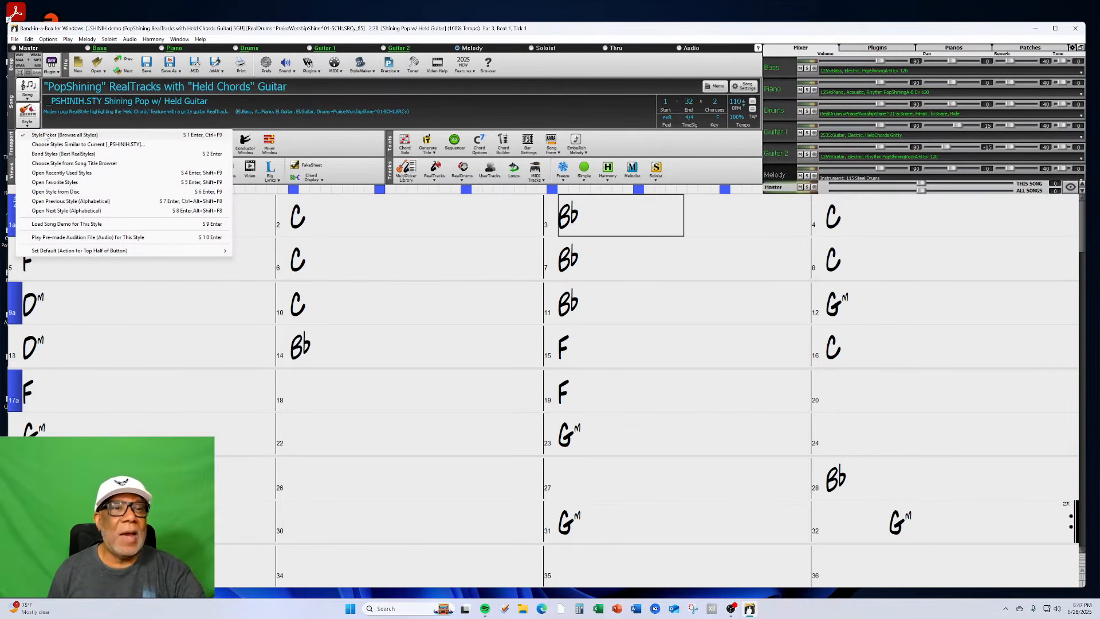
{"action": "left_click", "coordinate": [46, 135]}
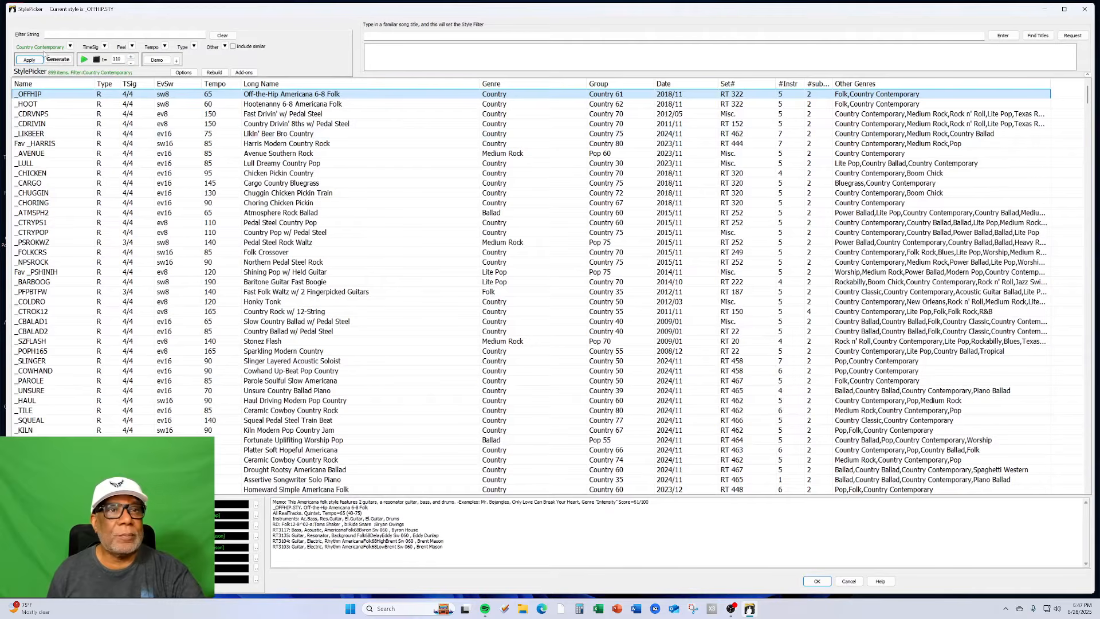
{"action": "left_click", "coordinate": [70, 47]}
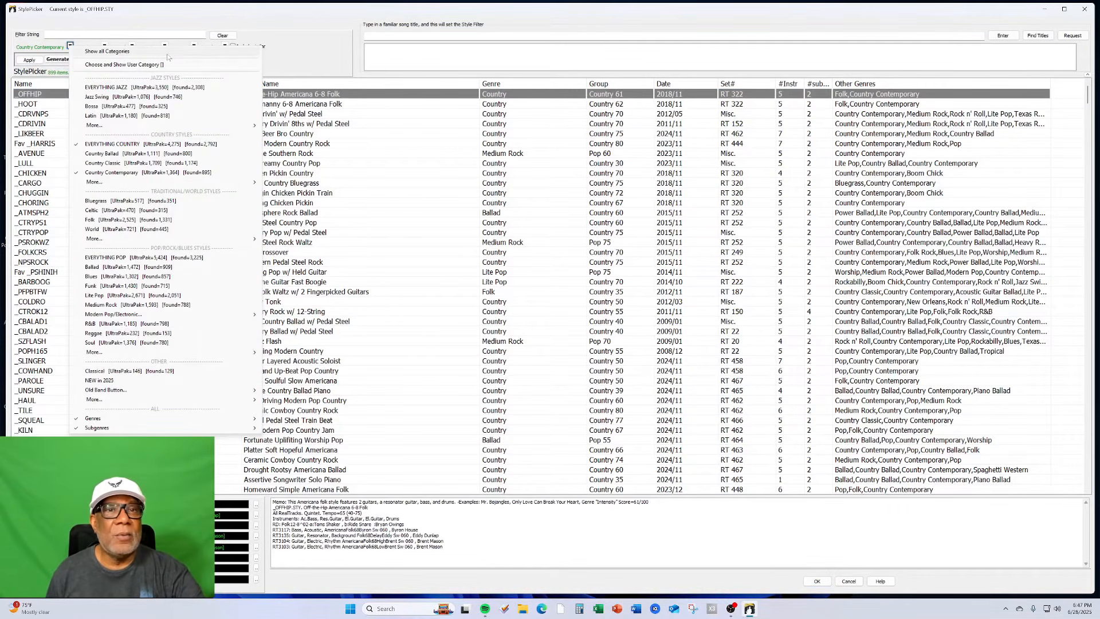
{"action": "left_click", "coordinate": [182, 24]}
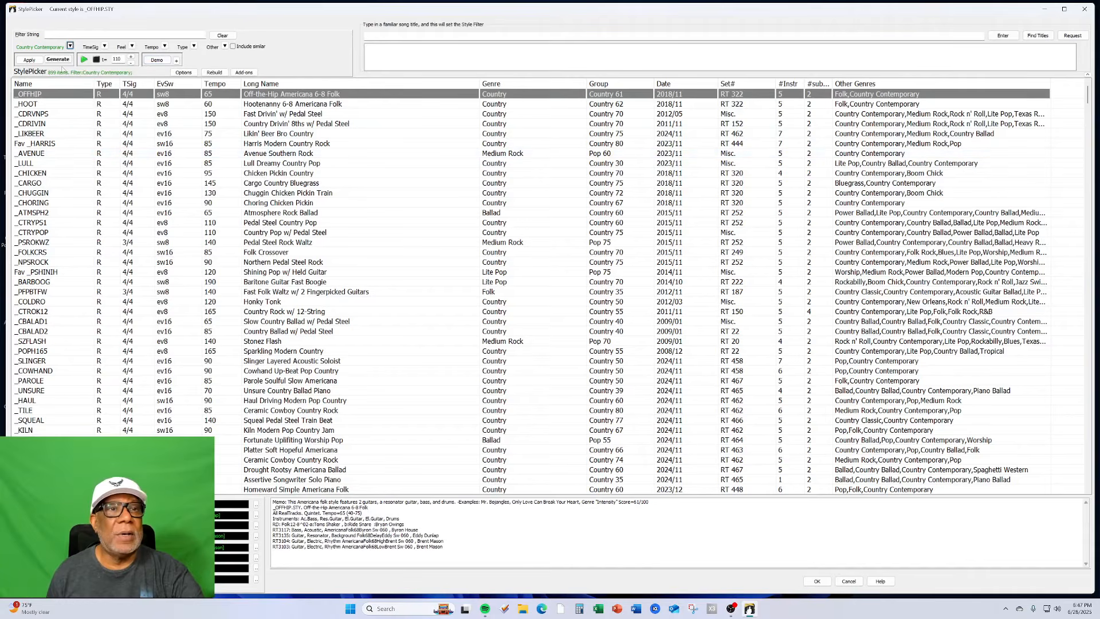
{"action": "left_click", "coordinate": [70, 46]}
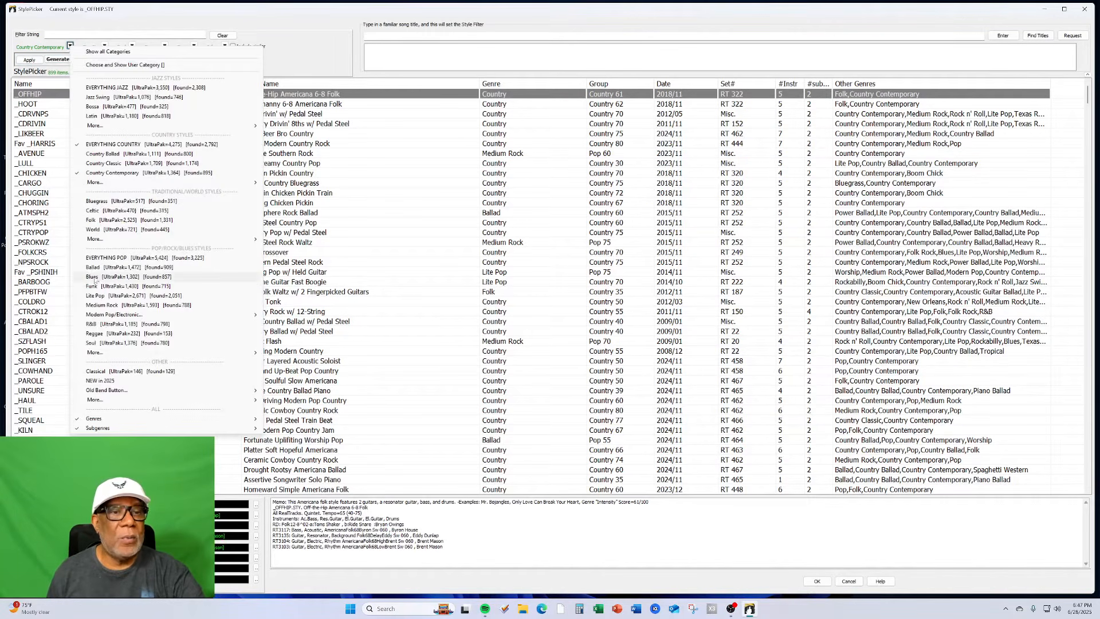
{"action": "left_click", "coordinate": [120, 334]}
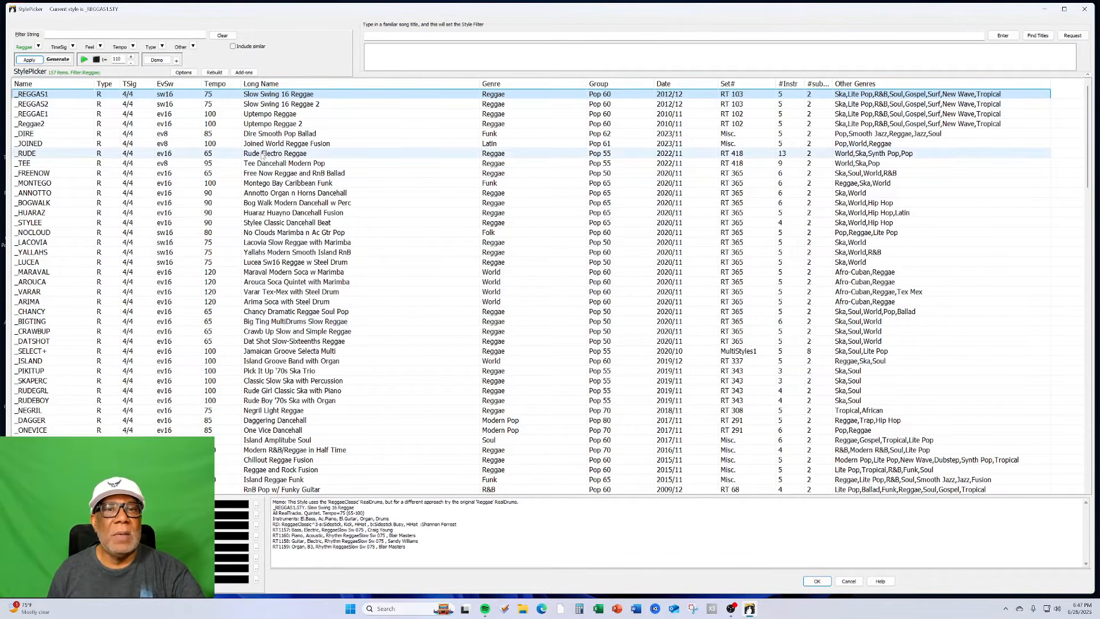
Audition the Uptempo Reggae 2 style (_Reggae2) with its demo song and set the style as a favorite
{"action": "left_click", "coordinate": [268, 126]}
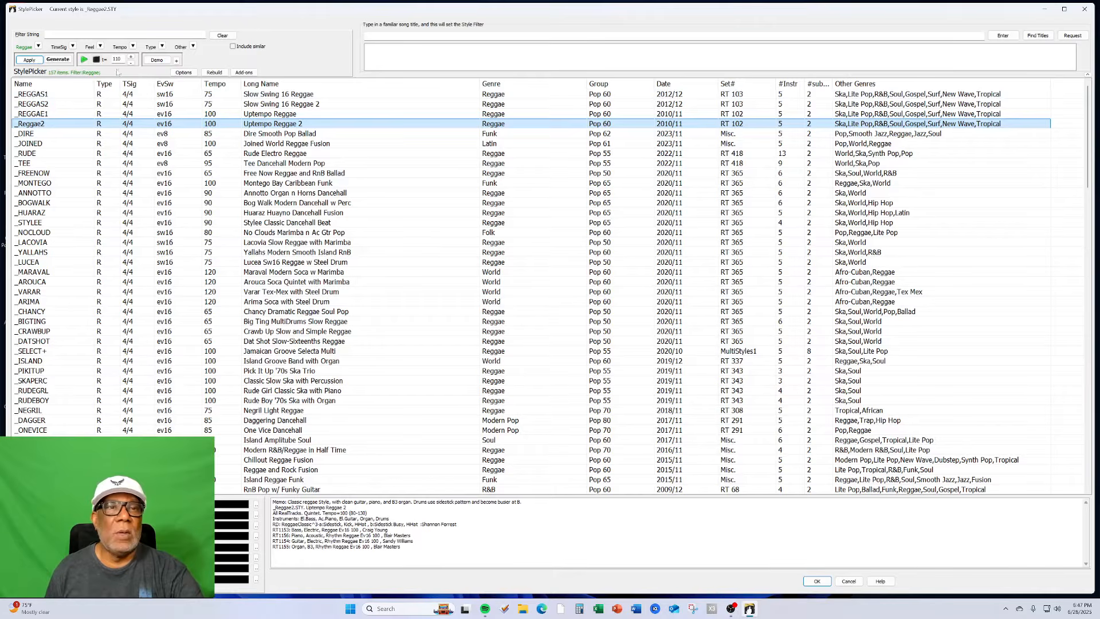
{"action": "left_click", "coordinate": [176, 60]}
{"action": "left_click", "coordinate": [199, 126]}
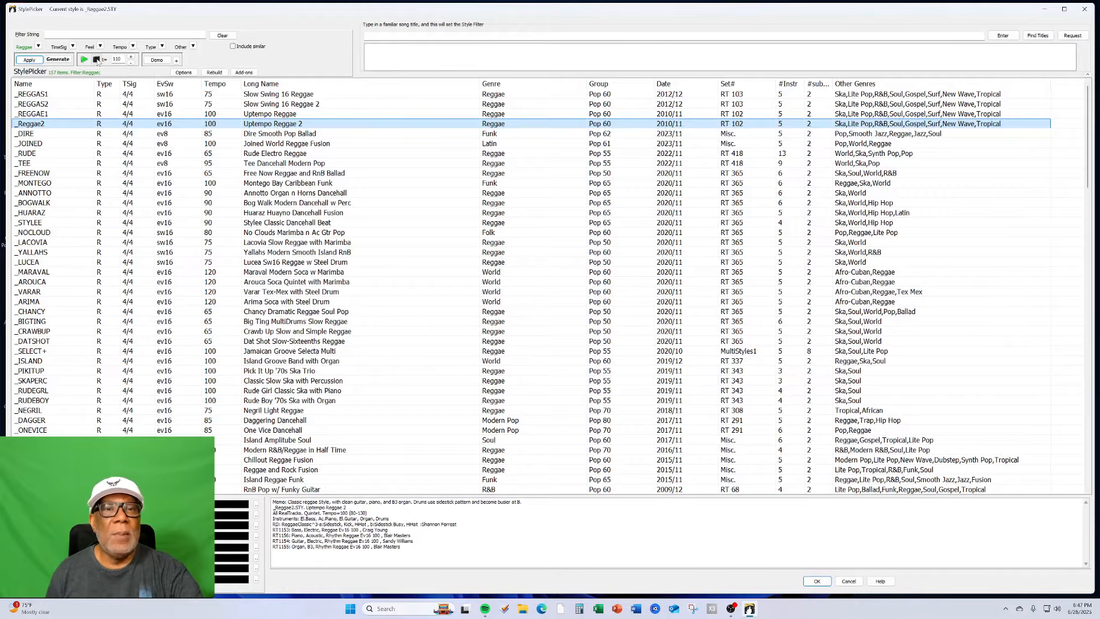
{"action": "right_click", "coordinate": [261, 127]}
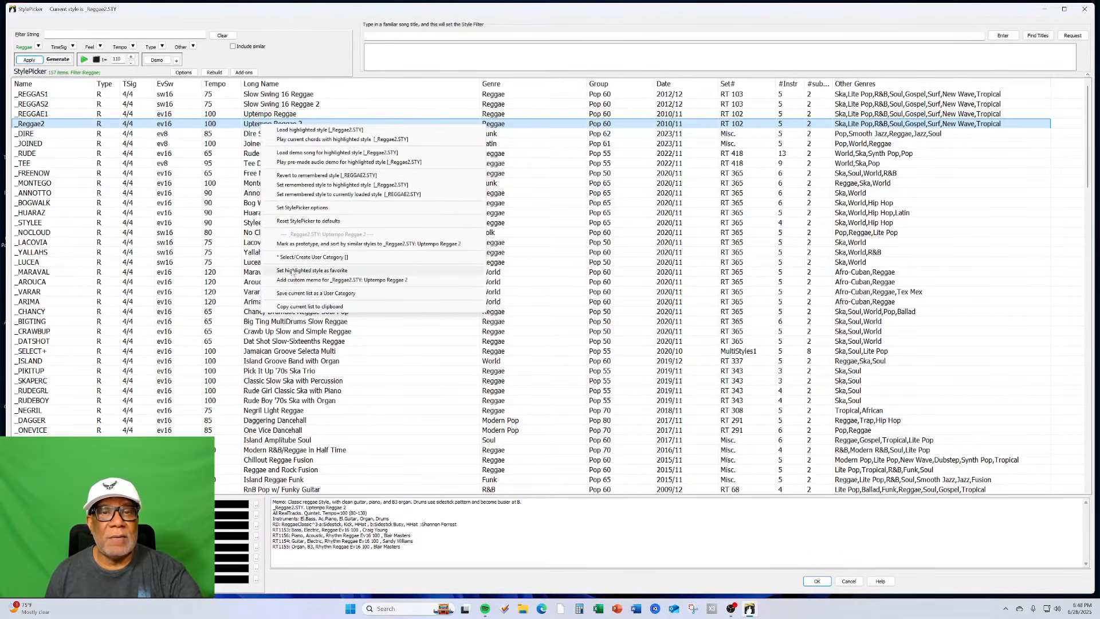
{"action": "left_click", "coordinate": [294, 271]}
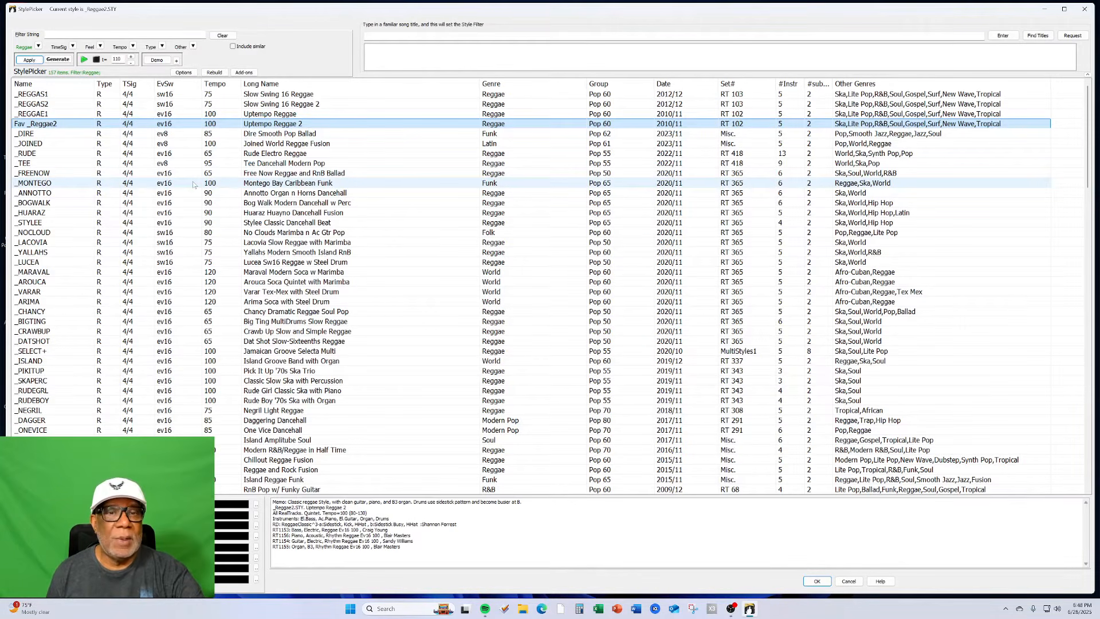
Audition the Free Now Reggae and RnB Ballad style (_FREENOW), load its demo song, and set the style as a favorite
{"action": "left_click", "coordinate": [291, 175]}
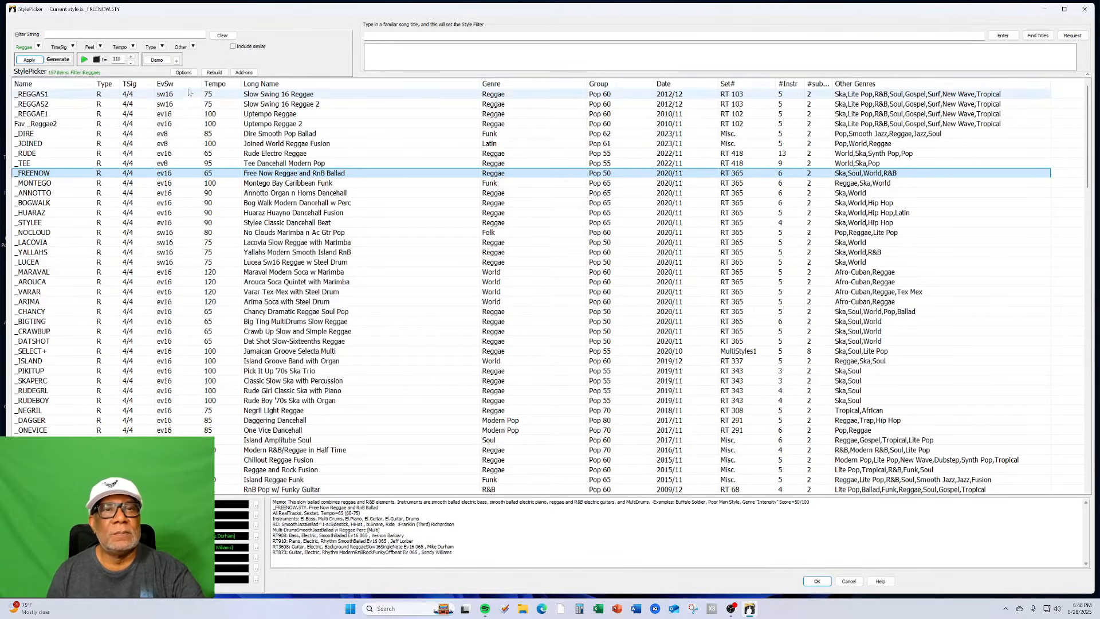
{"action": "left_click", "coordinate": [176, 61]}
{"action": "left_click", "coordinate": [212, 128]}
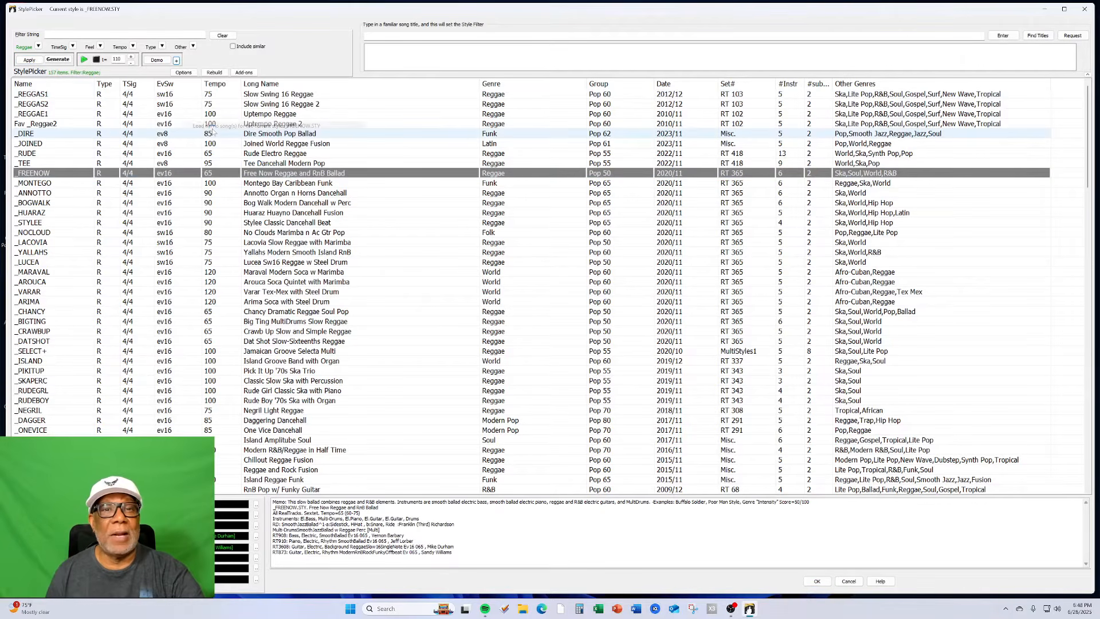
{"action": "left_click", "coordinate": [269, 177]}
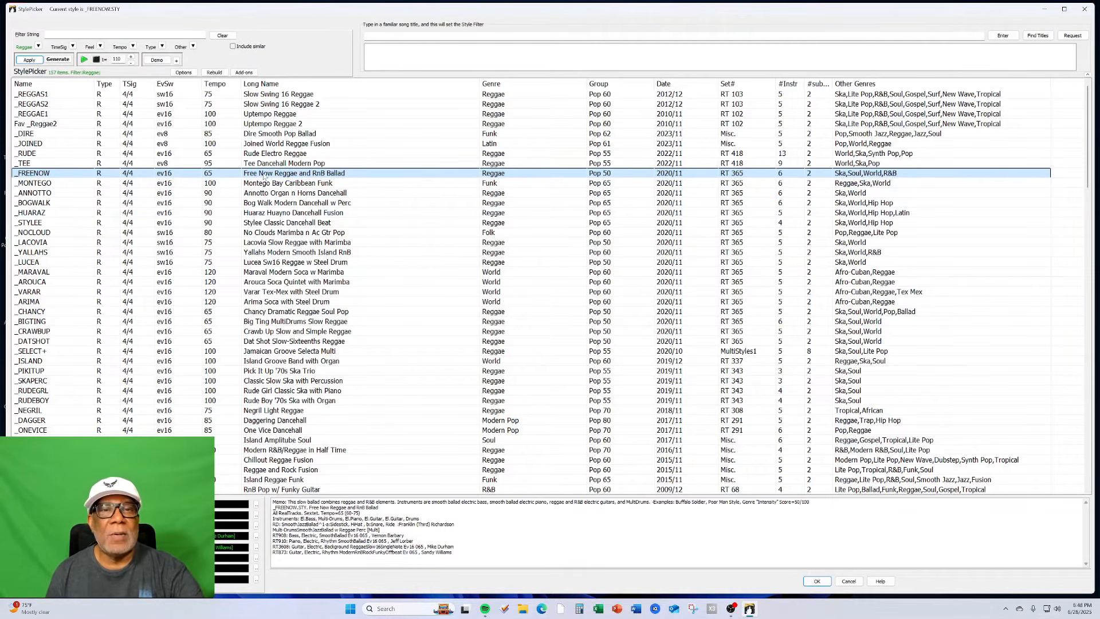
{"action": "right_click", "coordinate": [264, 177]}
{"action": "left_click", "coordinate": [314, 319]}
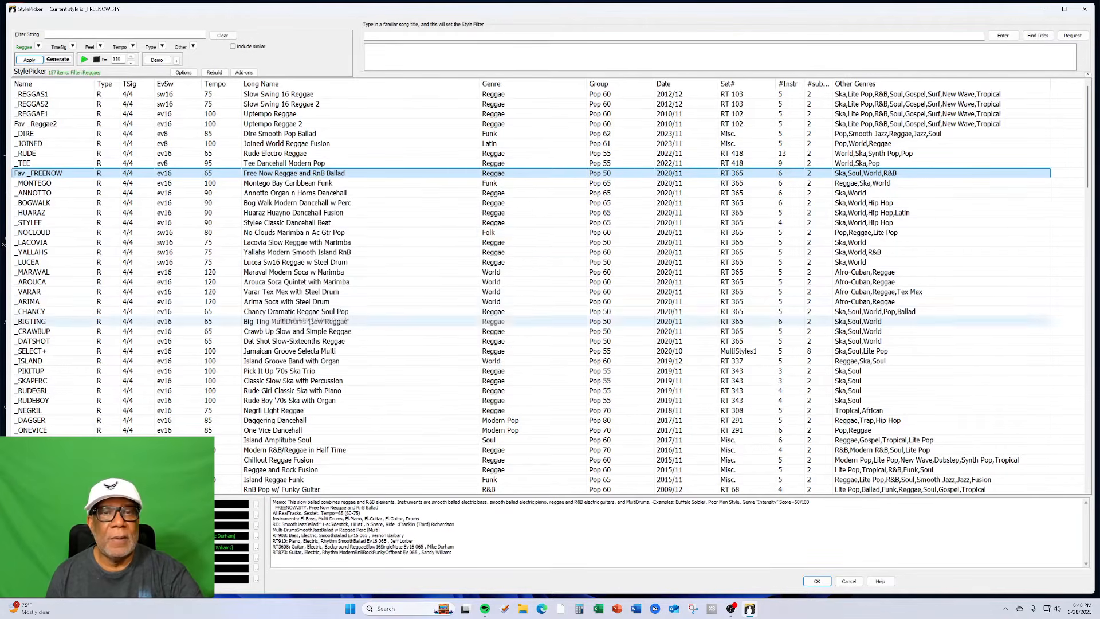
Leave the StylePicker and check the Favorite Styles list for the added reggae styles, highlighting _FREENOW.STY
{"action": "left_click", "coordinate": [848, 581]}
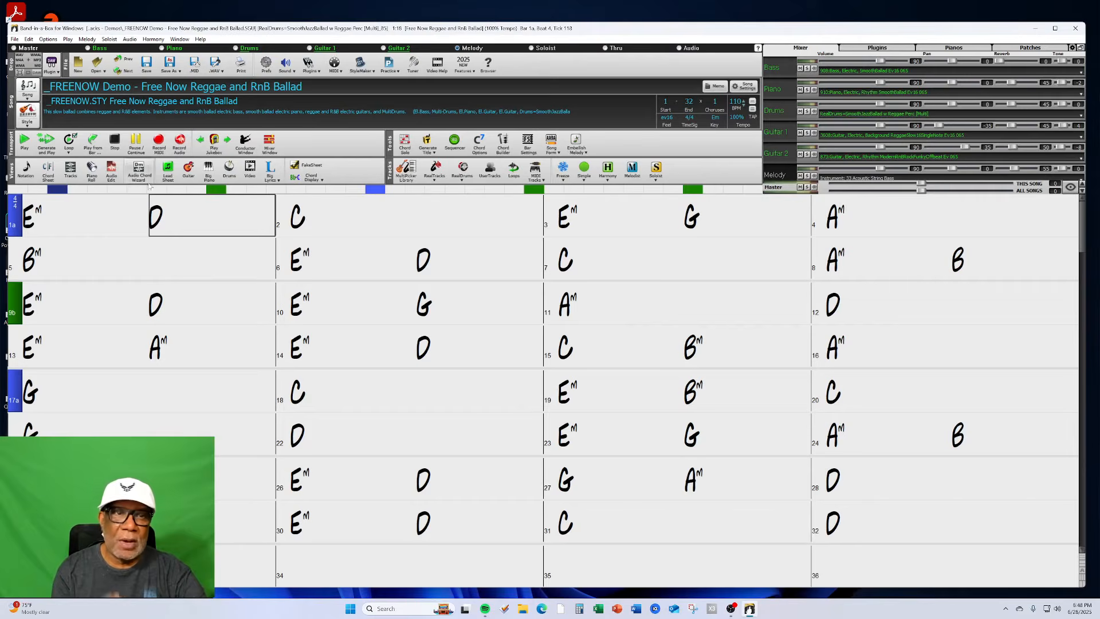
{"action": "left_click", "coordinate": [26, 124]}
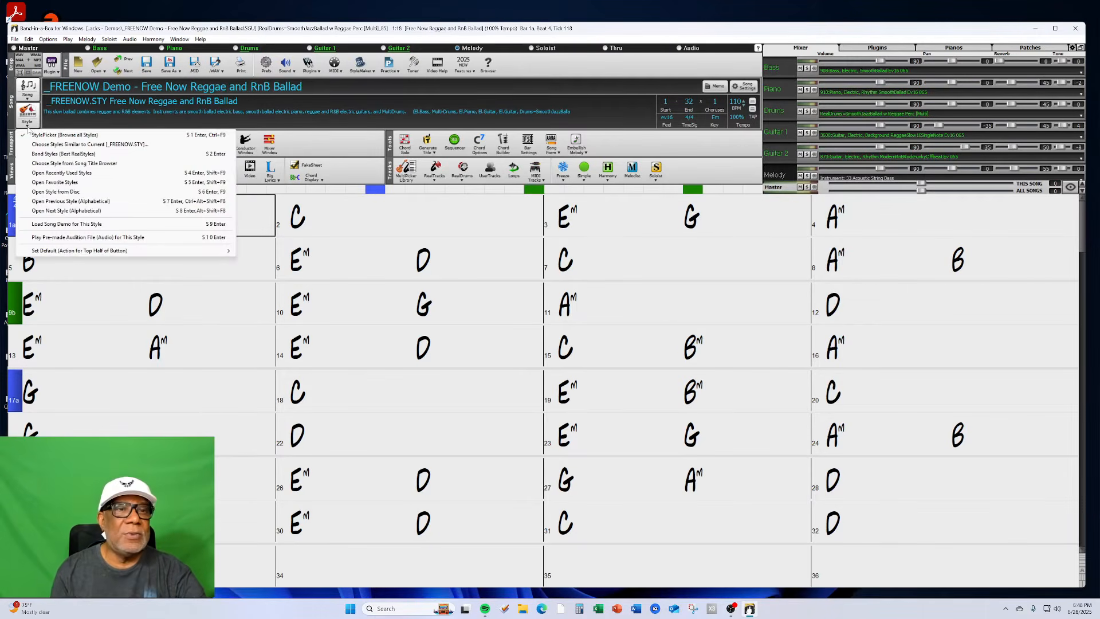
{"action": "left_click", "coordinate": [86, 182]}
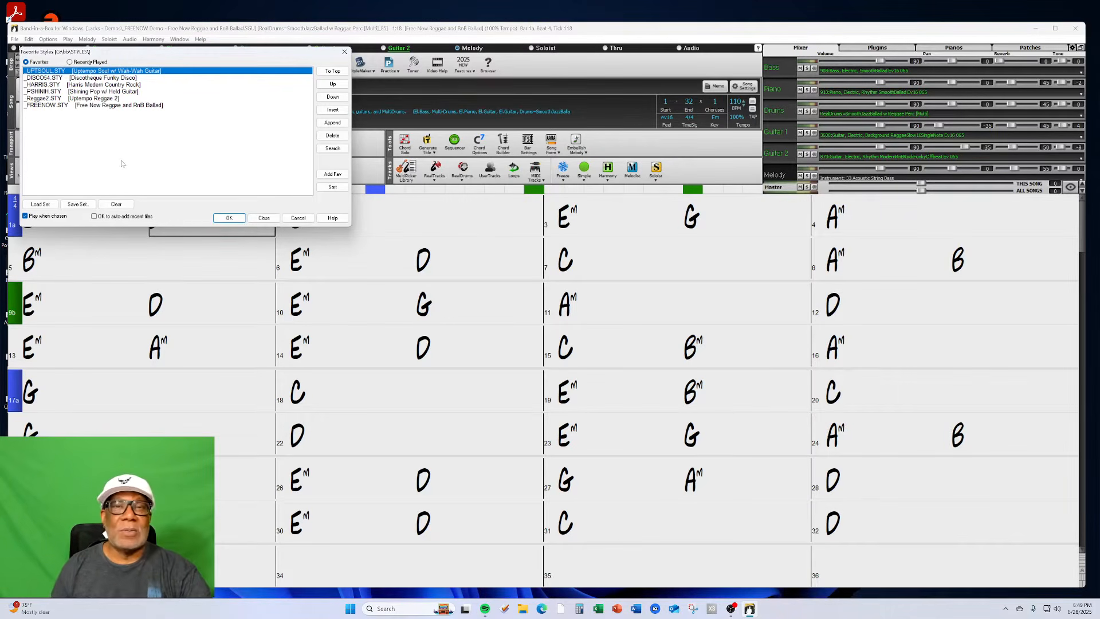
{"action": "left_click", "coordinate": [128, 106]}
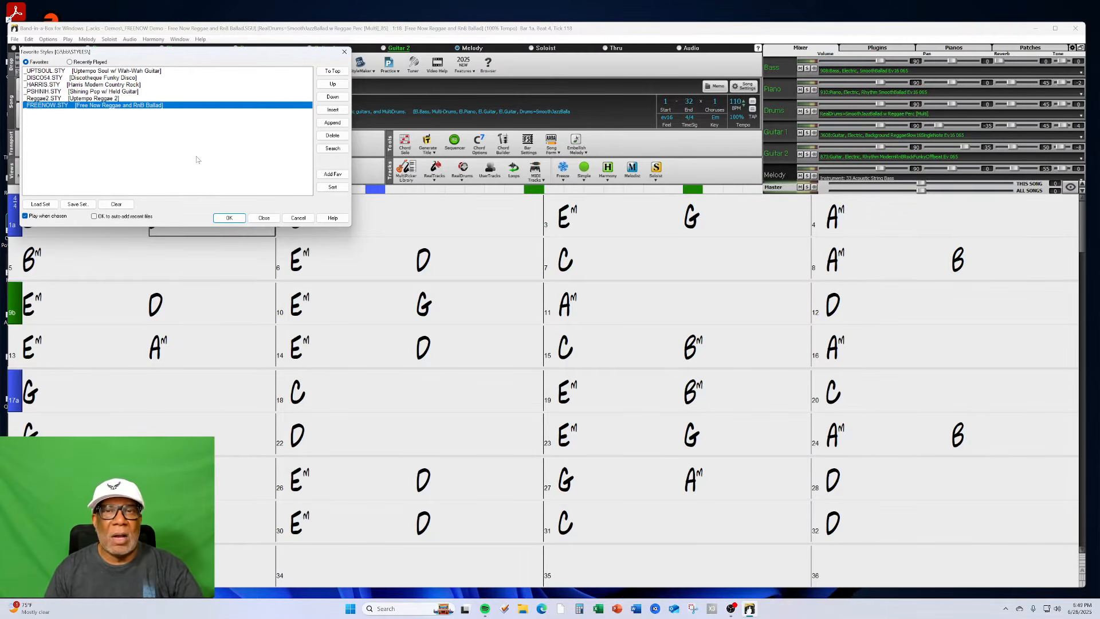
Save the current favorites list as a style set named All Styles.FST in the bb folder
{"action": "left_click", "coordinate": [77, 204]}
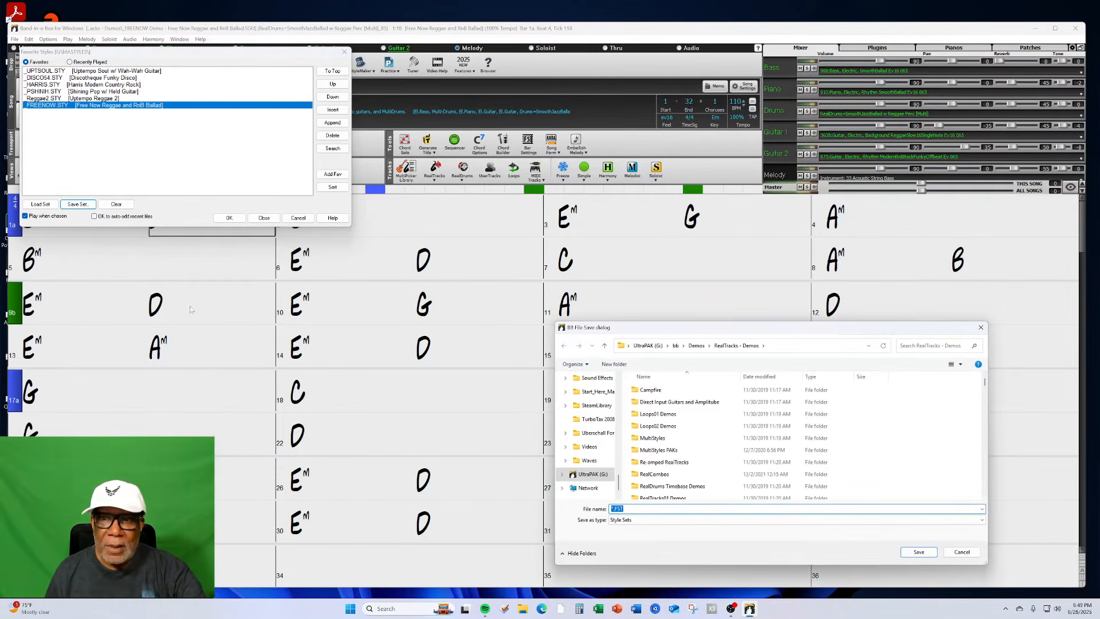
{"action": "left_click", "coordinate": [676, 346]}
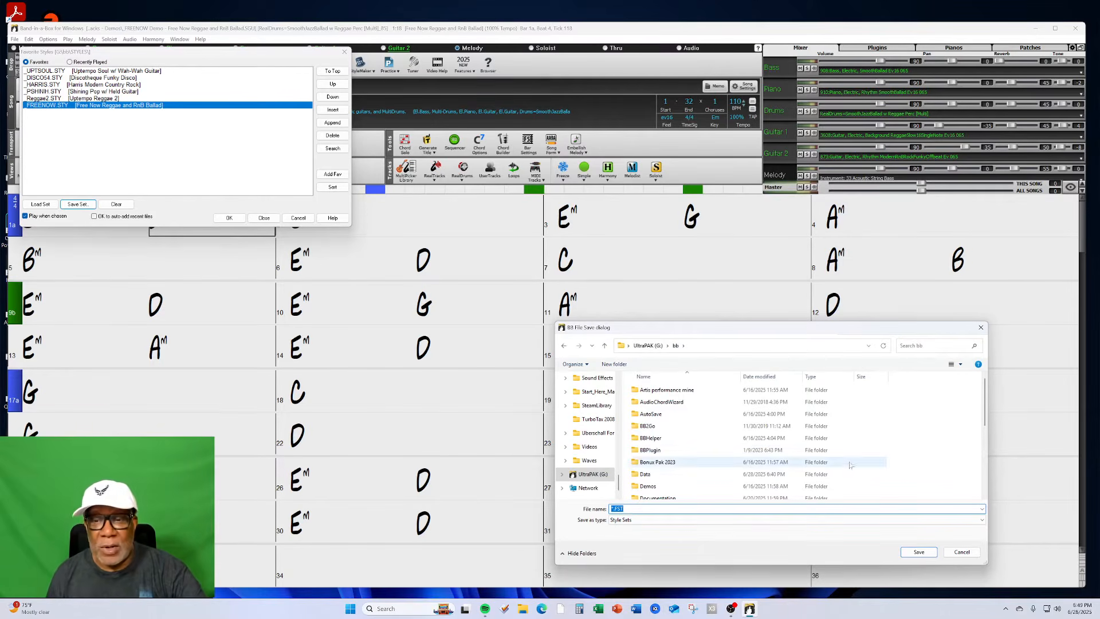
{"action": "left_click", "coordinate": [984, 492]}
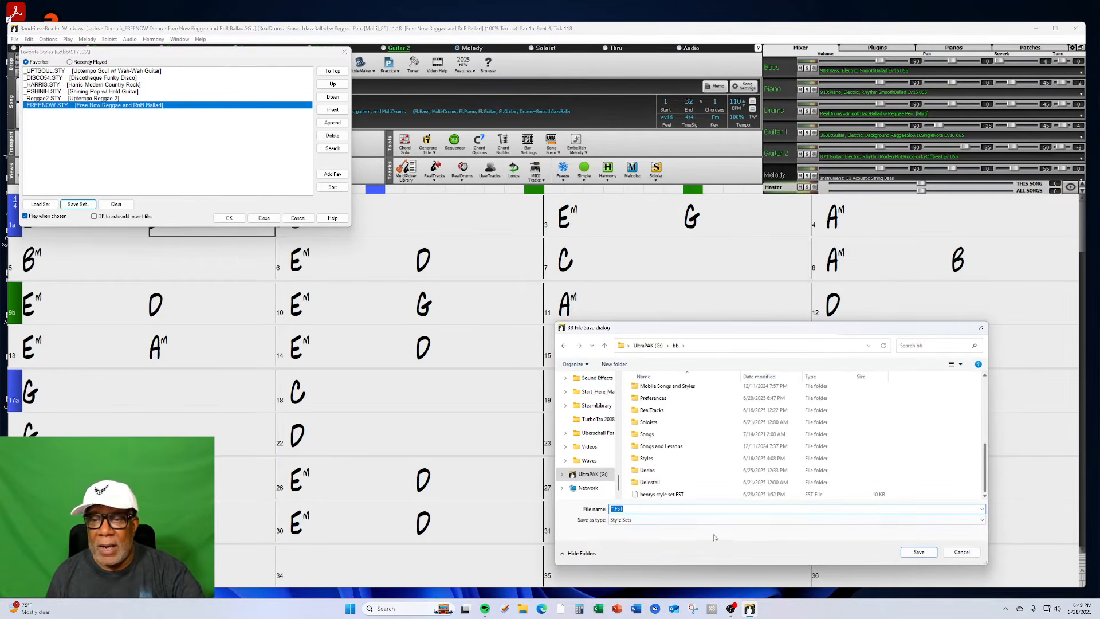
{"action": "left_click", "coordinate": [611, 508]}
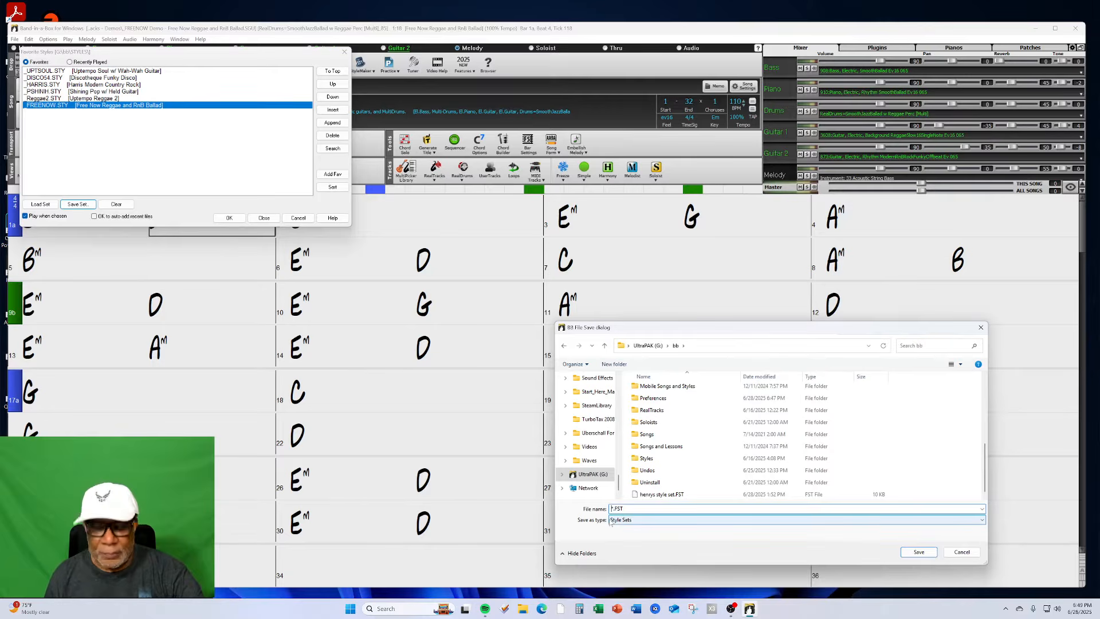
{"action": "type", "text": "All Styles"}
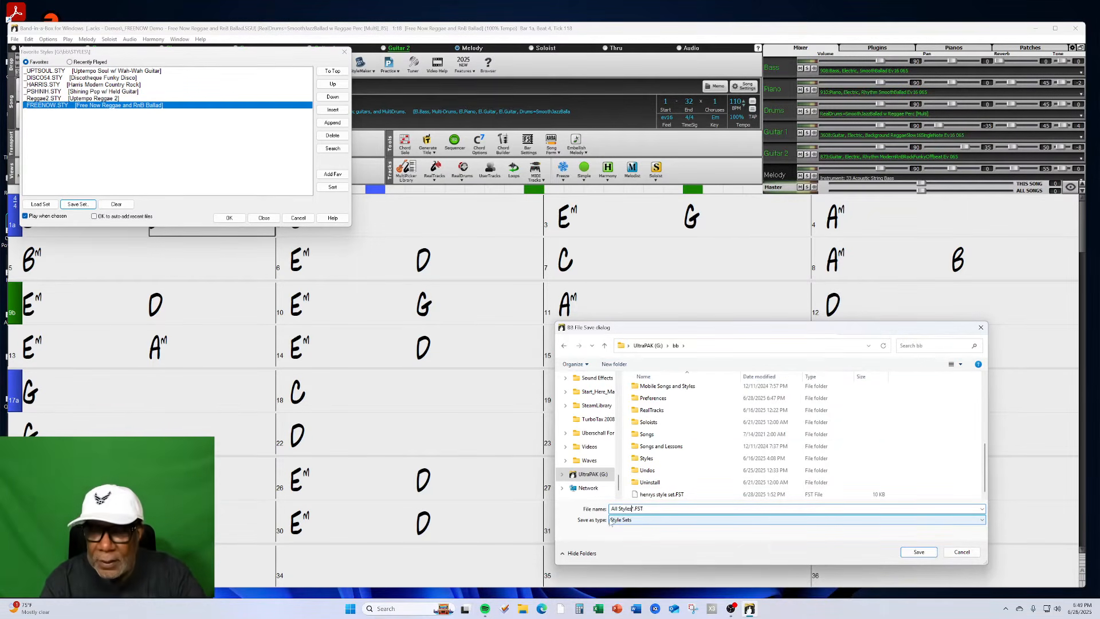
{"action": "key", "text": "Delete"}
{"action": "left_click_drag", "start_coordinate": [764, 323], "coordinate": [772, 181]}
{"action": "left_click", "coordinate": [926, 413]}
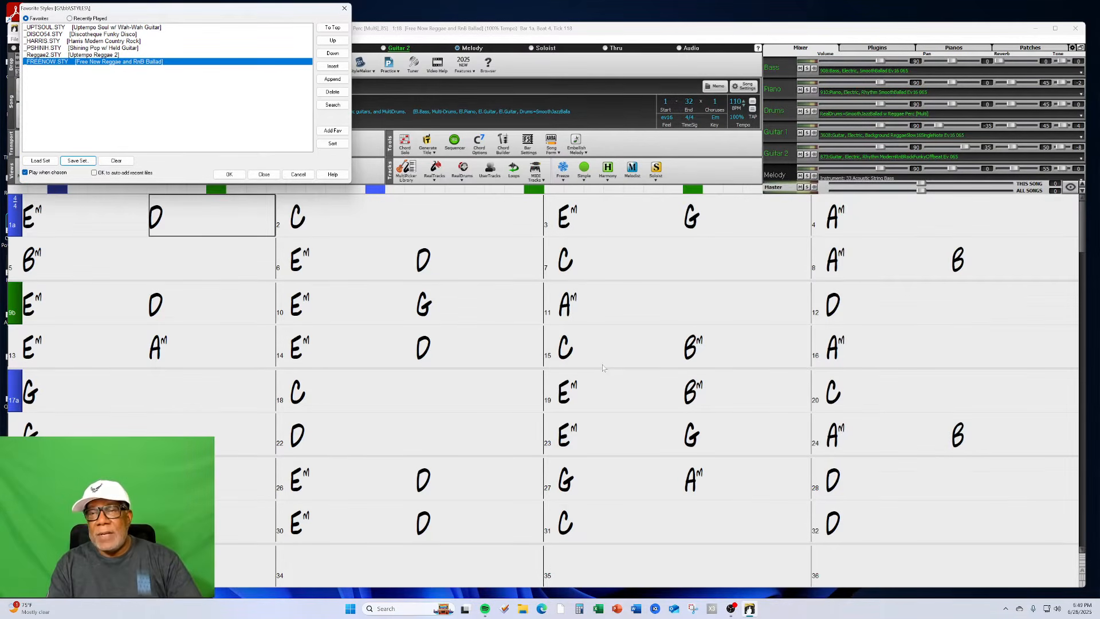
Clear the Favorite Styles list and reload it from the All Styles.FST set in the bb folder
{"action": "left_click", "coordinate": [118, 162]}
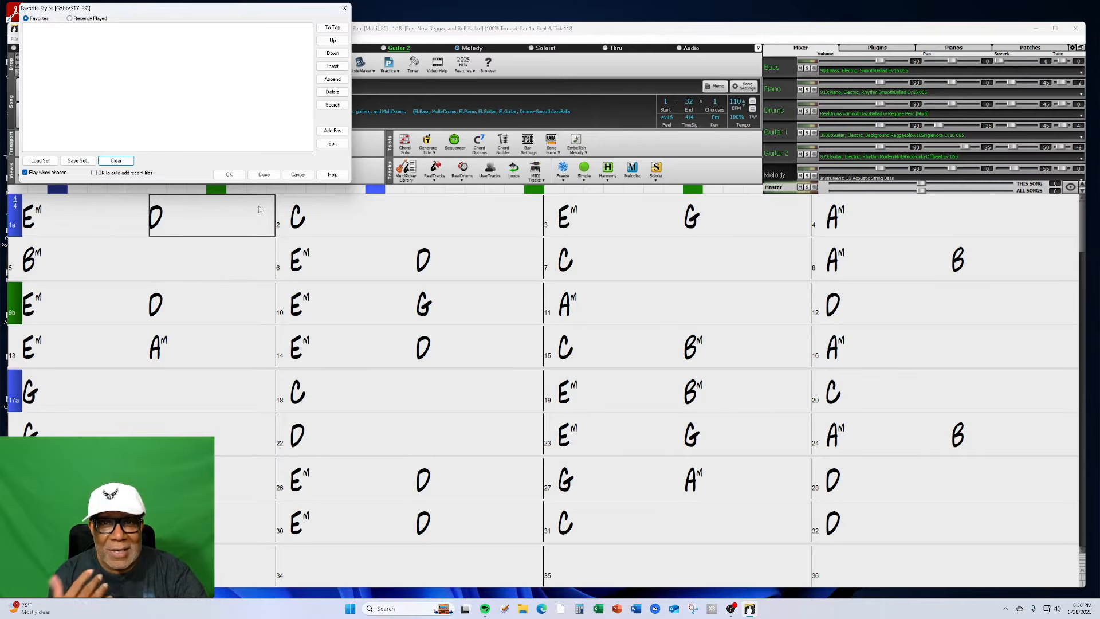
{"action": "left_click", "coordinate": [41, 162]}
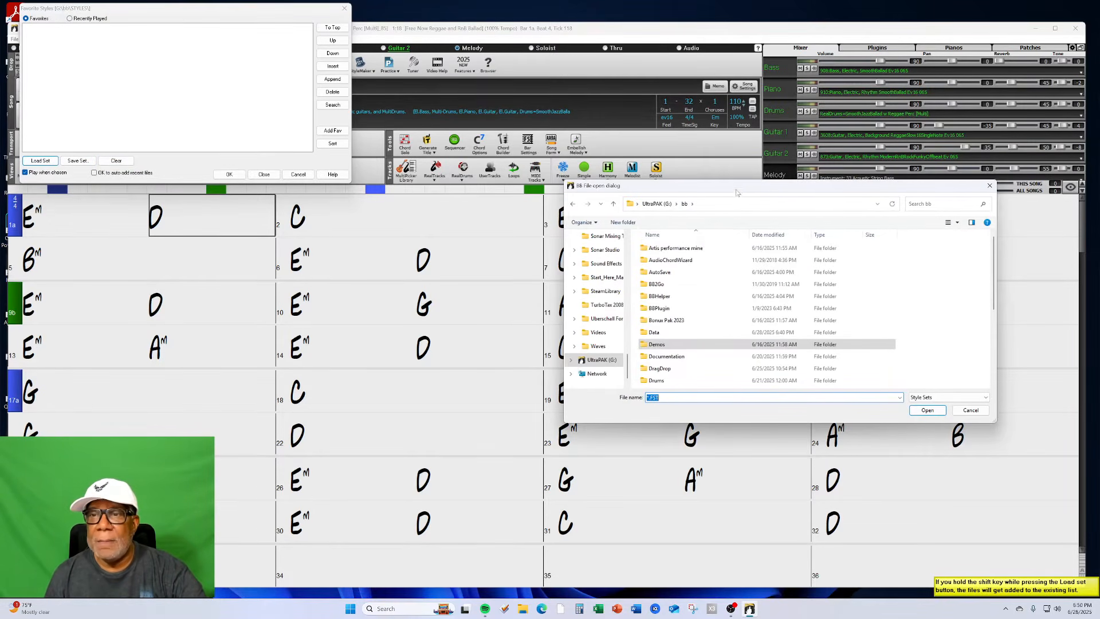
{"action": "left_click_drag", "start_coordinate": [739, 186], "coordinate": [731, 138]}
{"action": "scroll", "coordinate": [986, 298], "scroll_direction": "down", "scroll_amount": 4}
{"action": "left_click", "coordinate": [663, 323]}
{"action": "left_click", "coordinate": [905, 363]}
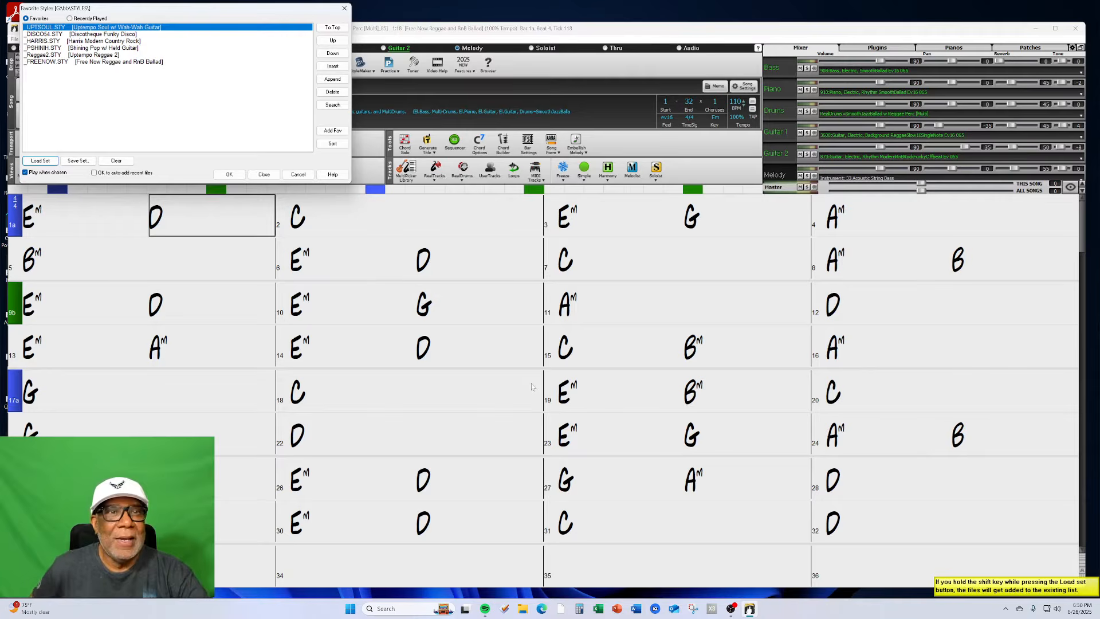
Delete the _HARRIS, _PSHINIH, _FREENOW and _Reggae2 styles from the Favorite Styles list
{"action": "left_click", "coordinate": [269, 41]}
{"action": "left_click", "coordinate": [332, 92]}
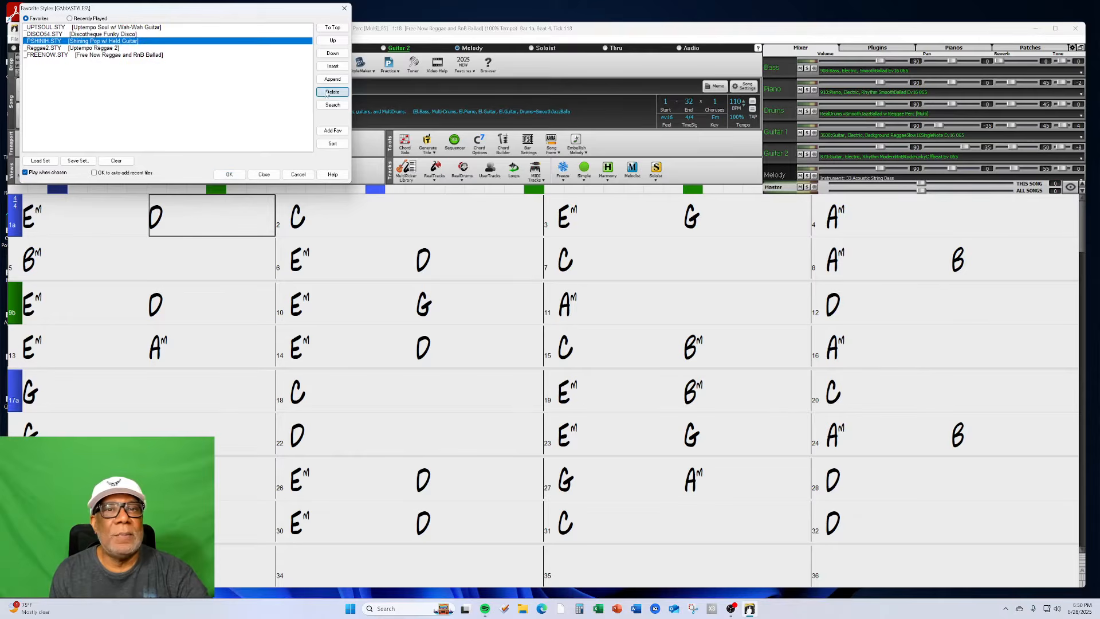
{"action": "left_click", "coordinate": [326, 93]}
{"action": "left_click", "coordinate": [115, 48]}
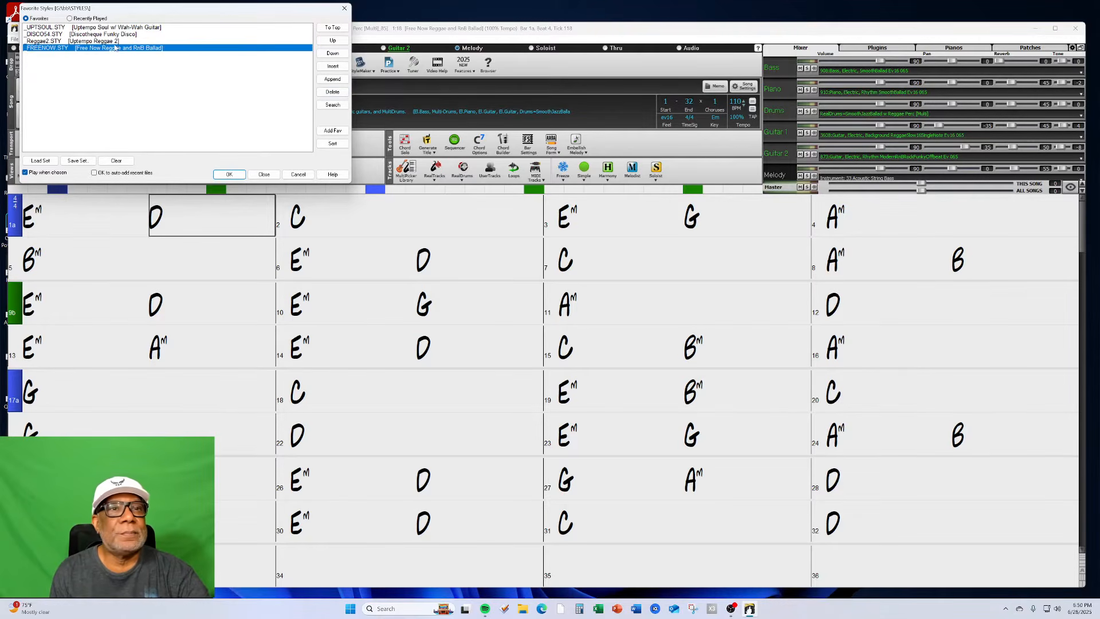
{"action": "left_click", "coordinate": [333, 92]}
{"action": "left_click", "coordinate": [319, 93]}
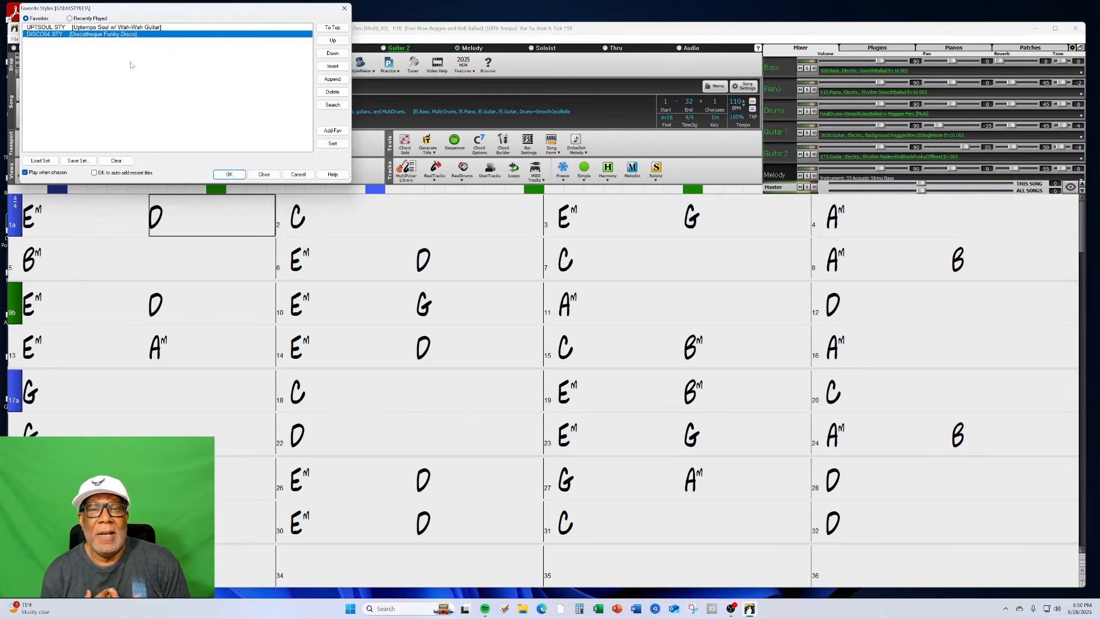
Save the remaining two favorite styles as a style set named Disco.FST in the bb folder
{"action": "left_click", "coordinate": [77, 160]}
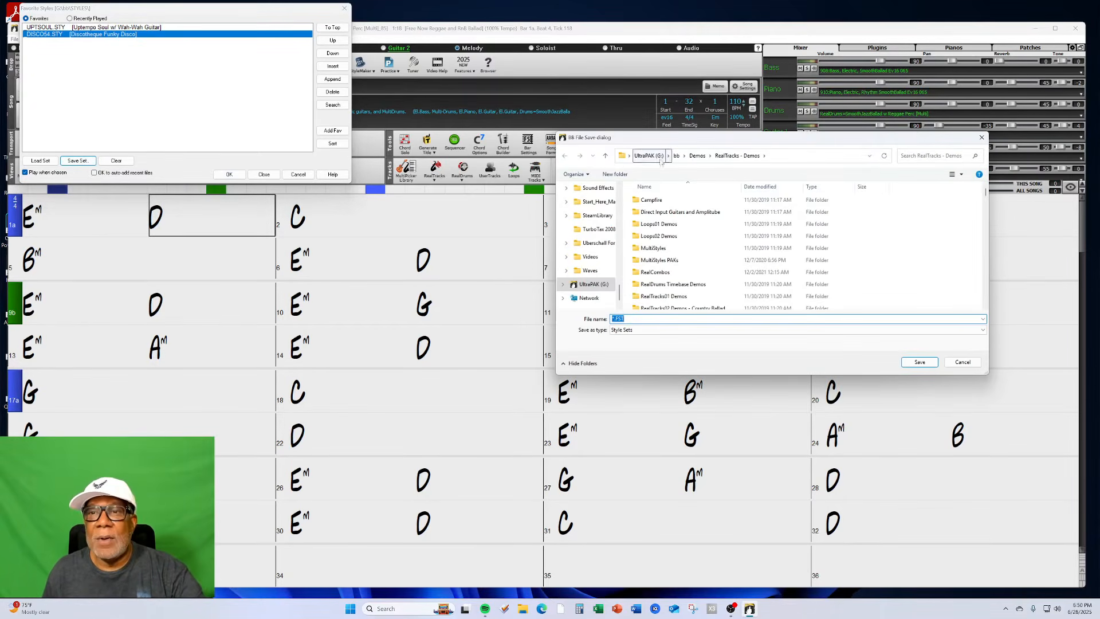
{"action": "left_click", "coordinate": [676, 155]}
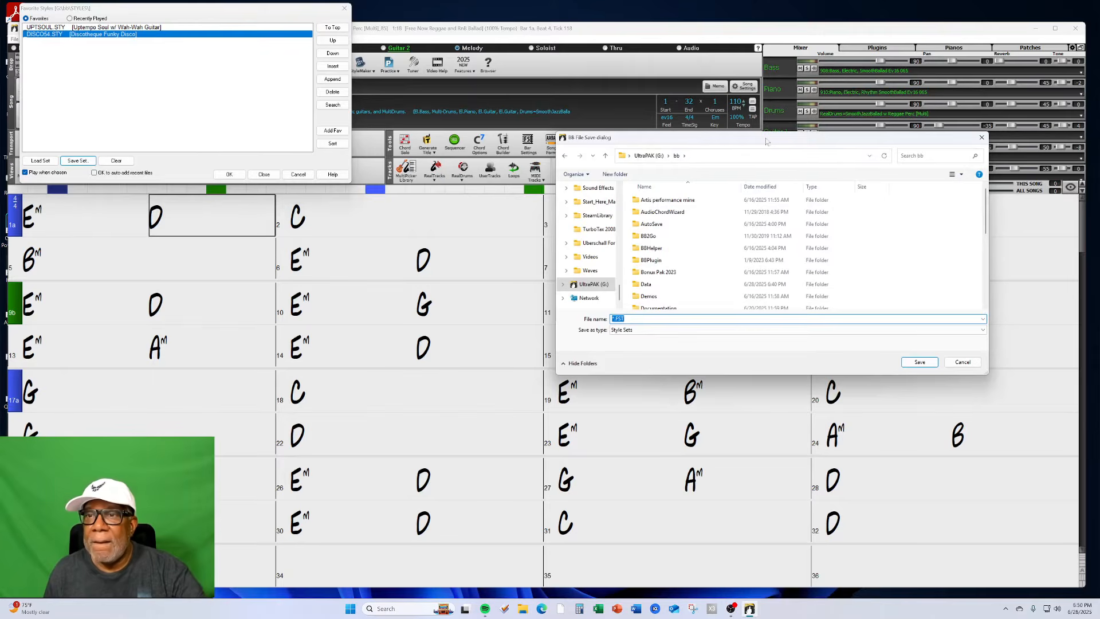
{"action": "left_click_drag", "start_coordinate": [766, 141], "coordinate": [754, 108]}
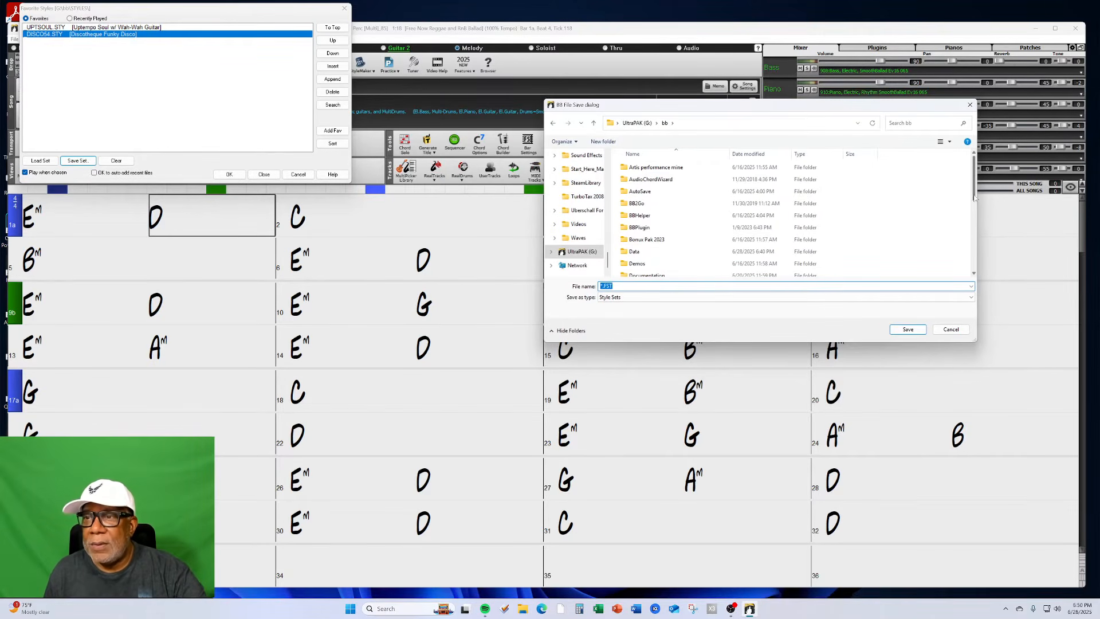
{"action": "scroll", "coordinate": [974, 198], "scroll_direction": "down", "scroll_amount": 6}
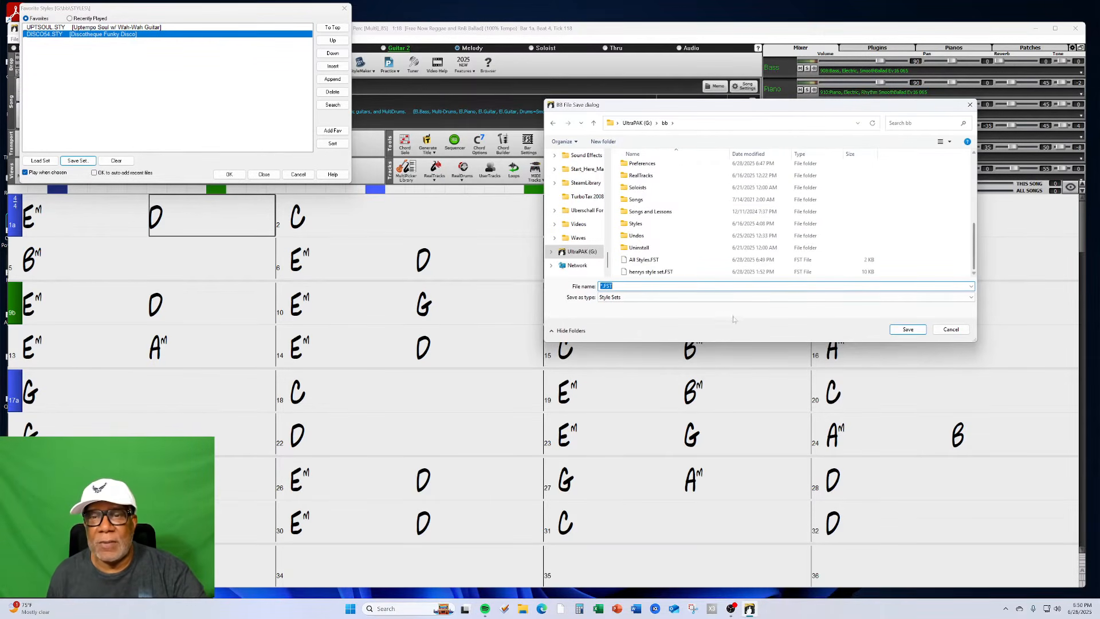
{"action": "left_click", "coordinate": [602, 287]}
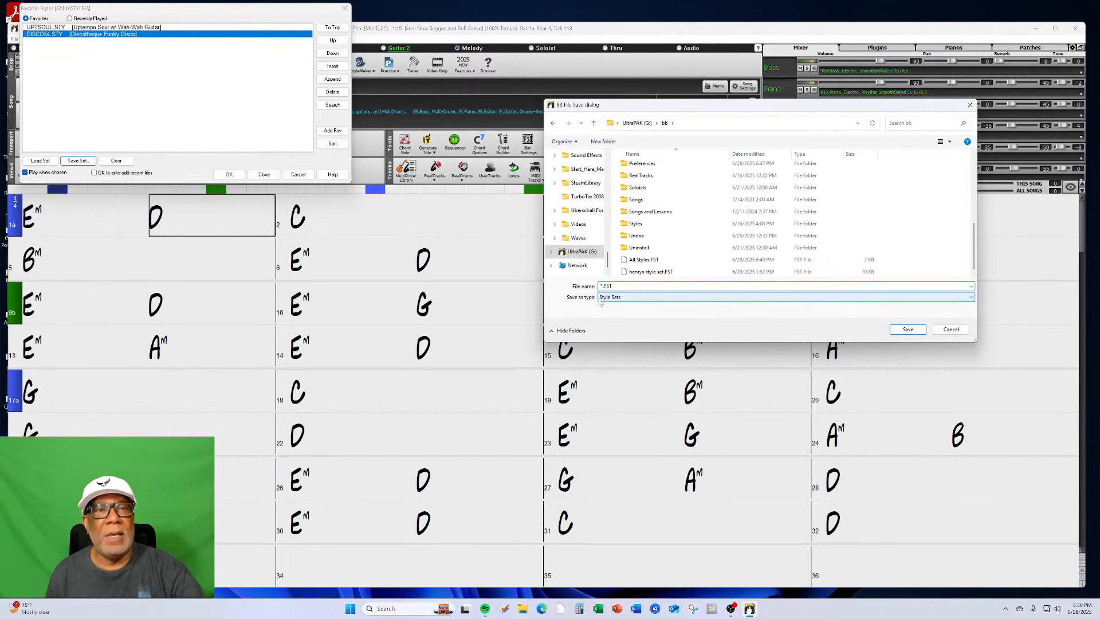
{"action": "type", "text": "Disco"}
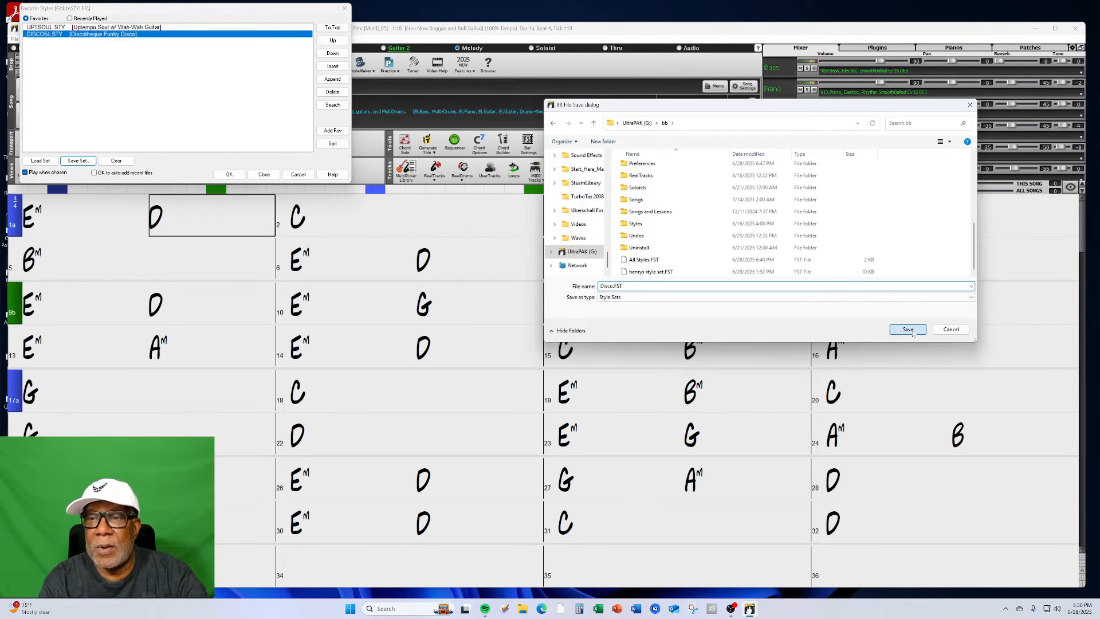
{"action": "key", "text": "Return"}
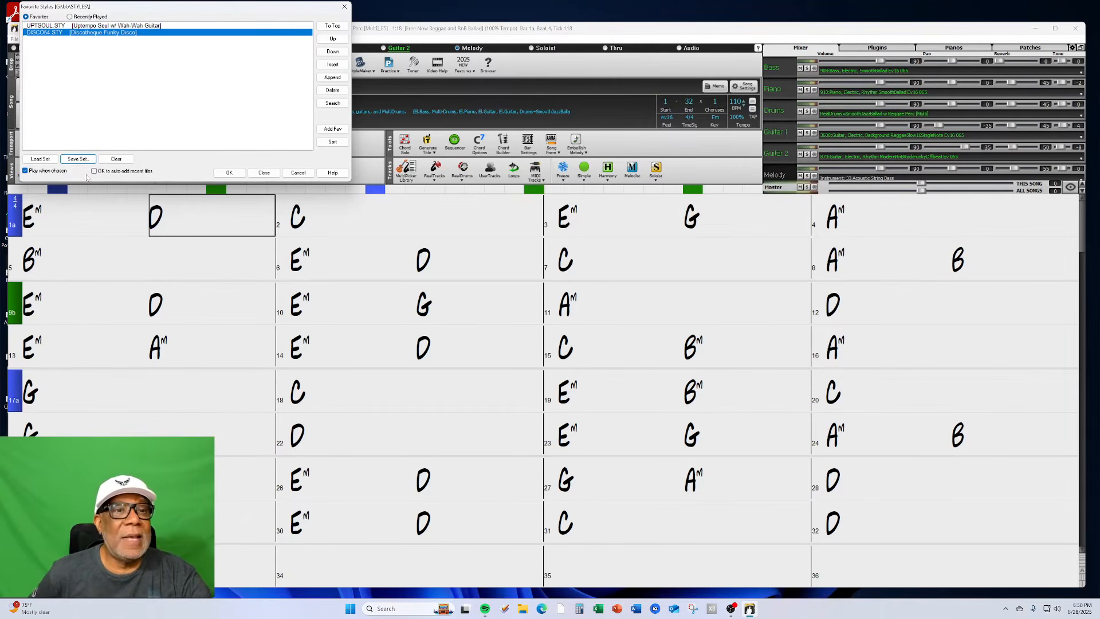
Load the All Styles.FST set from the bb folder into the Favorite Styles list
{"action": "left_click", "coordinate": [40, 159]}
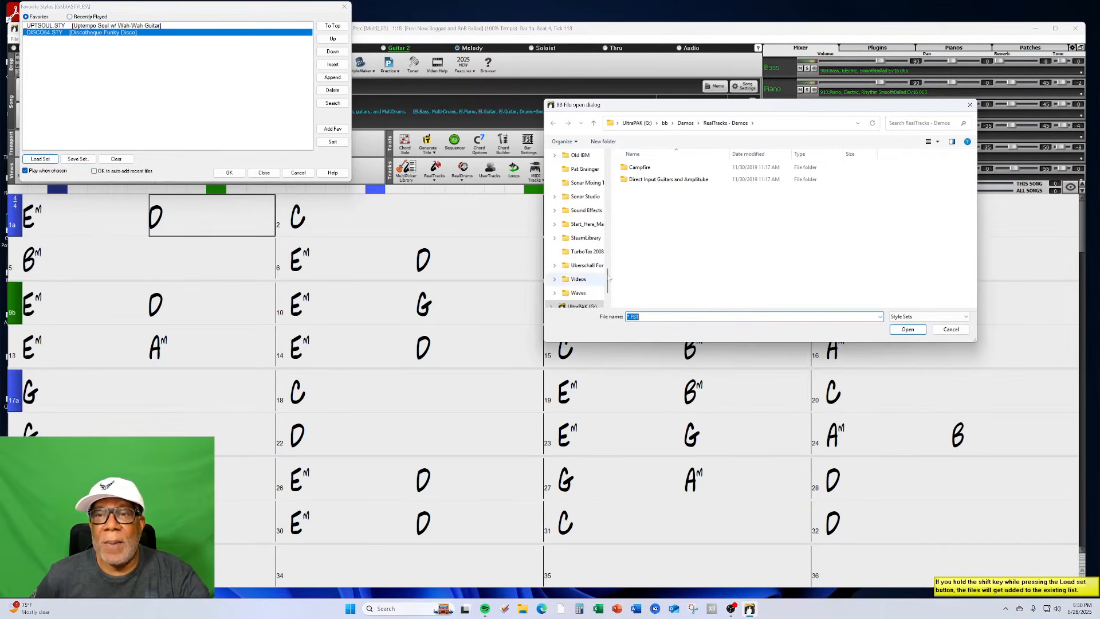
{"action": "left_click", "coordinate": [664, 123]}
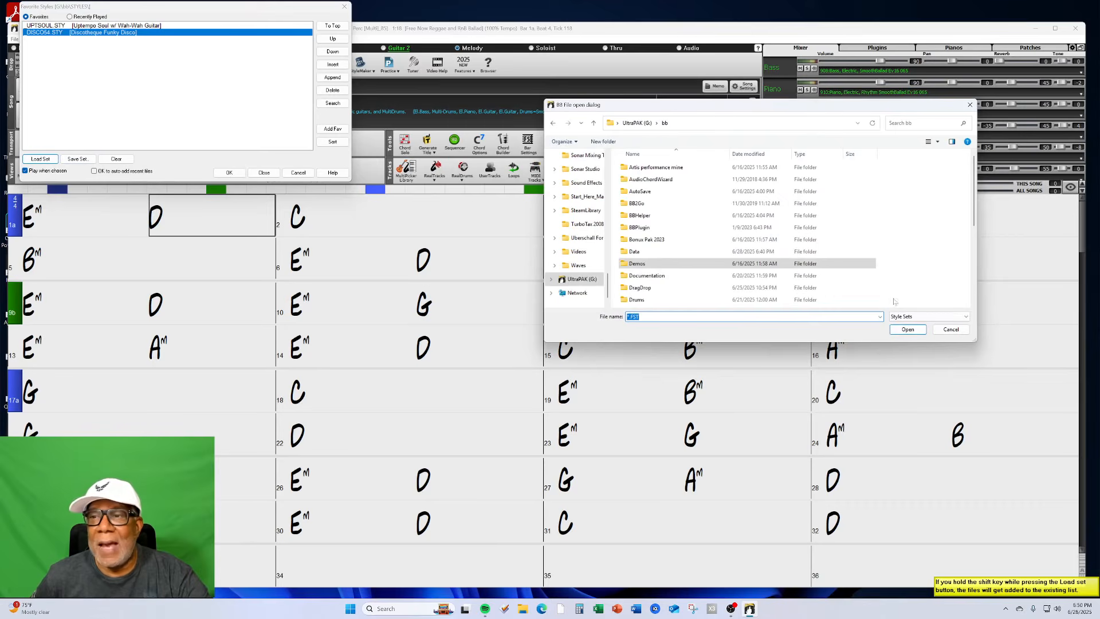
{"action": "left_click", "coordinate": [972, 292]}
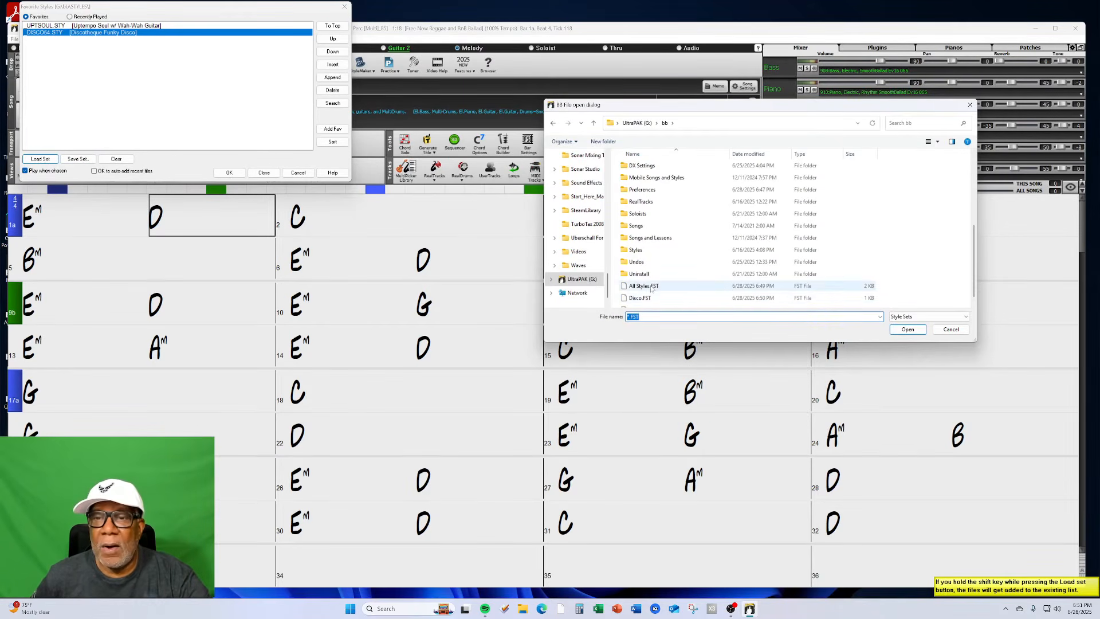
{"action": "left_click", "coordinate": [644, 286]}
{"action": "left_click", "coordinate": [907, 329]}
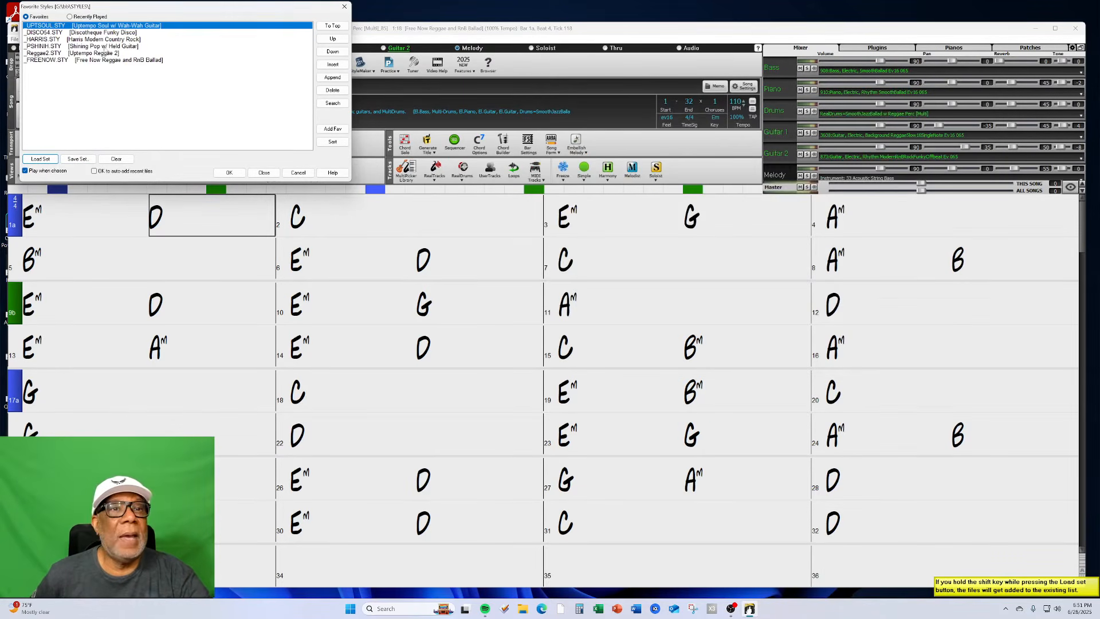
Delete the _UPTSOUL, _DISCO64, _Reggae2 and _FREENOW styles from the Favorite Styles list
{"action": "left_click", "coordinate": [338, 90]}
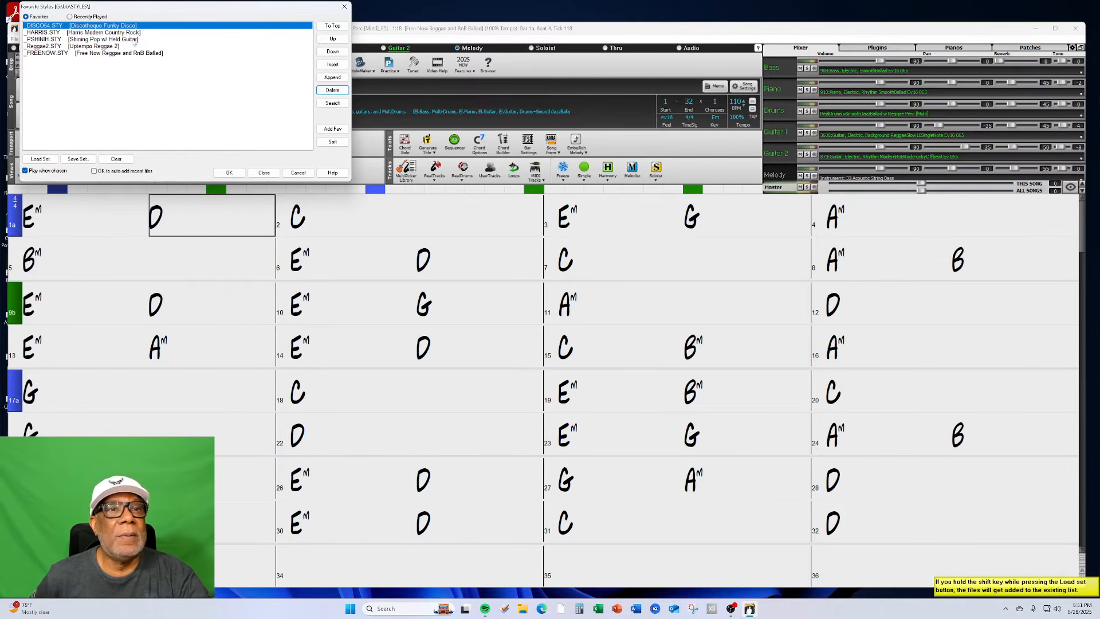
{"action": "left_click", "coordinate": [332, 90]}
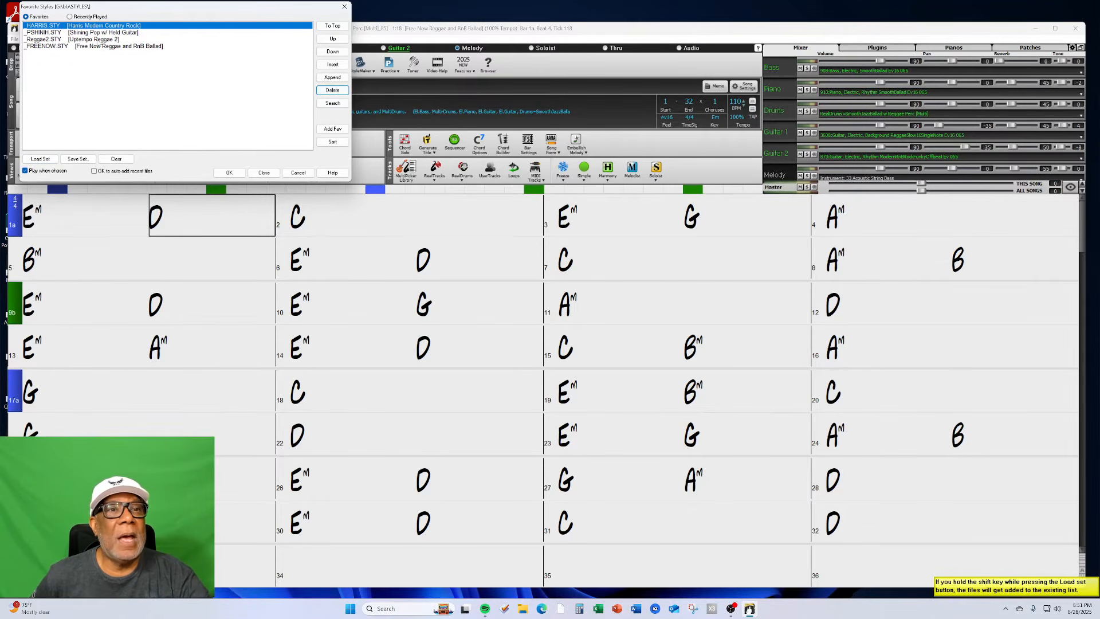
{"action": "left_click", "coordinate": [98, 40]}
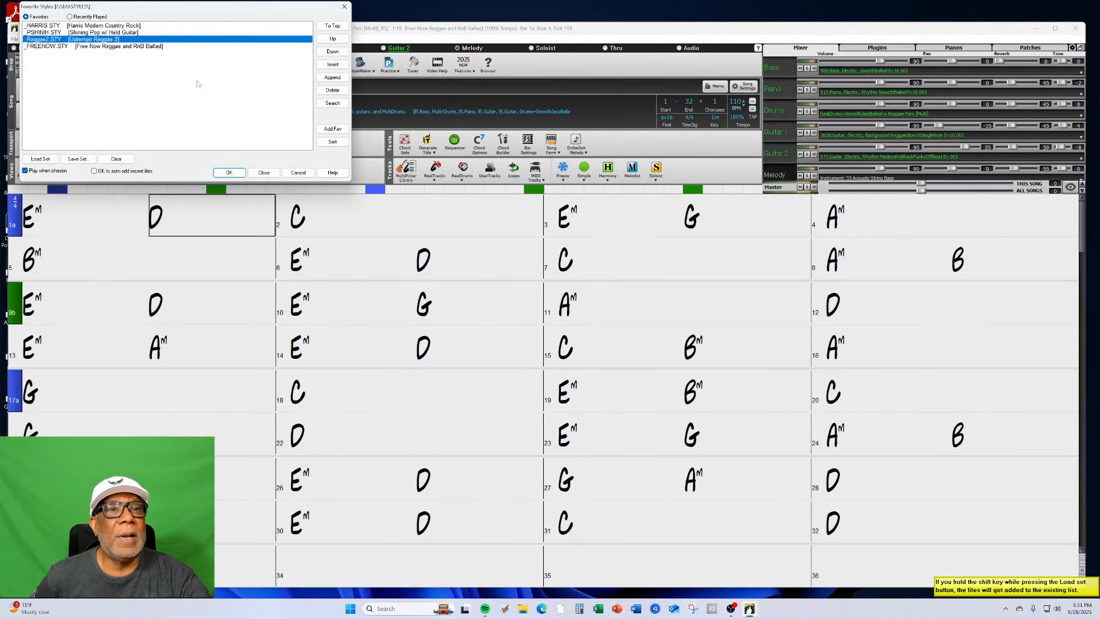
{"action": "left_click", "coordinate": [329, 90]}
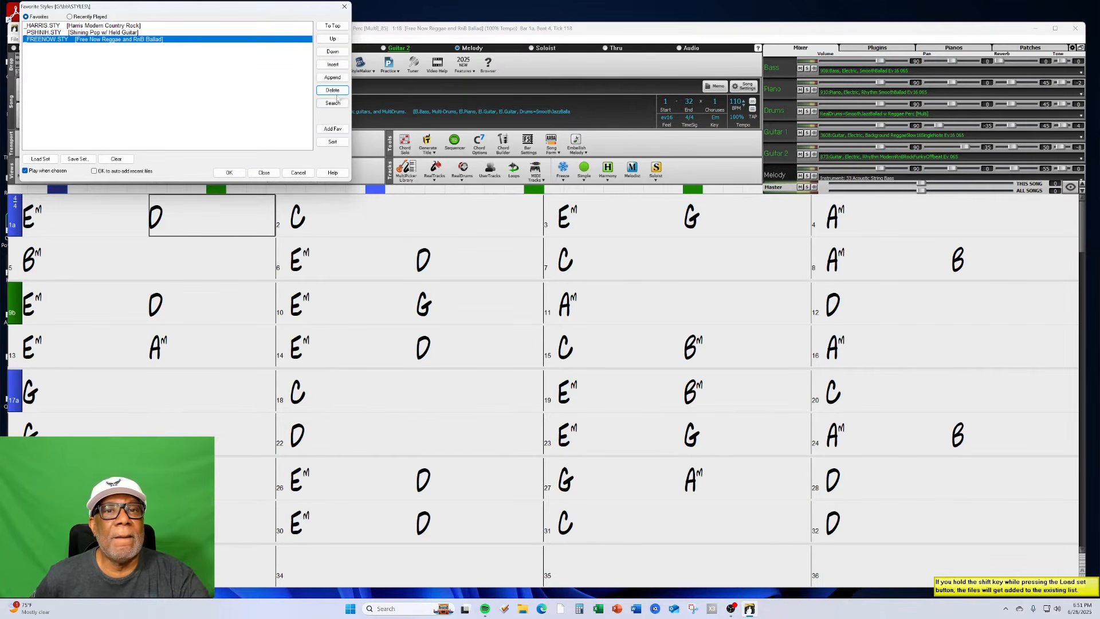
{"action": "left_click", "coordinate": [334, 92]}
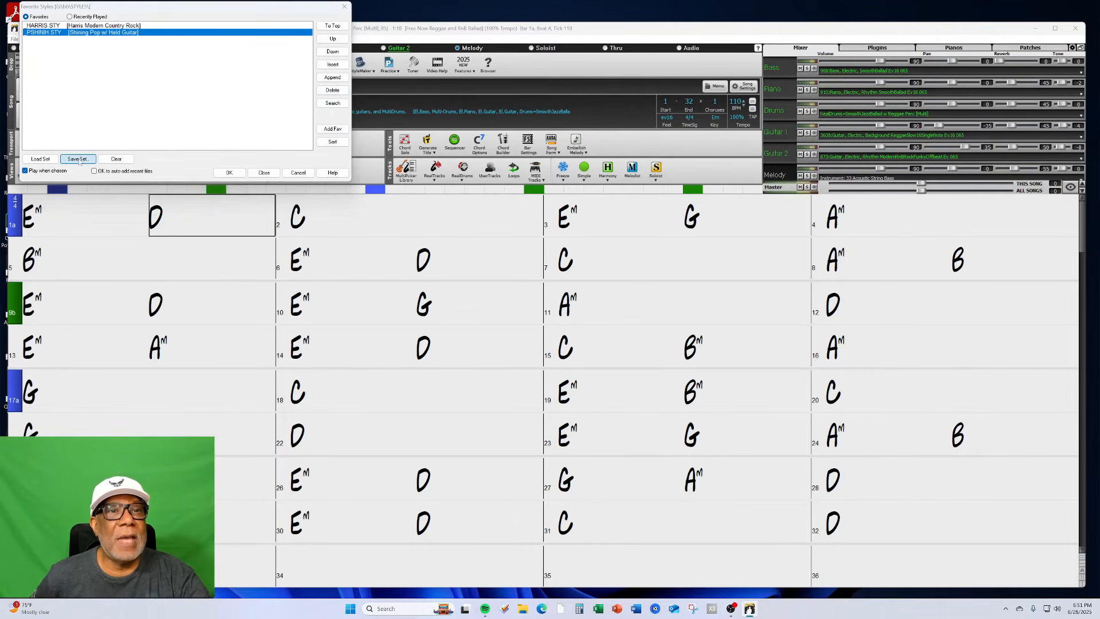
Save the remaining country and pop favorites as a style set named Country.FST in the bb folder
{"action": "left_click", "coordinate": [78, 159]}
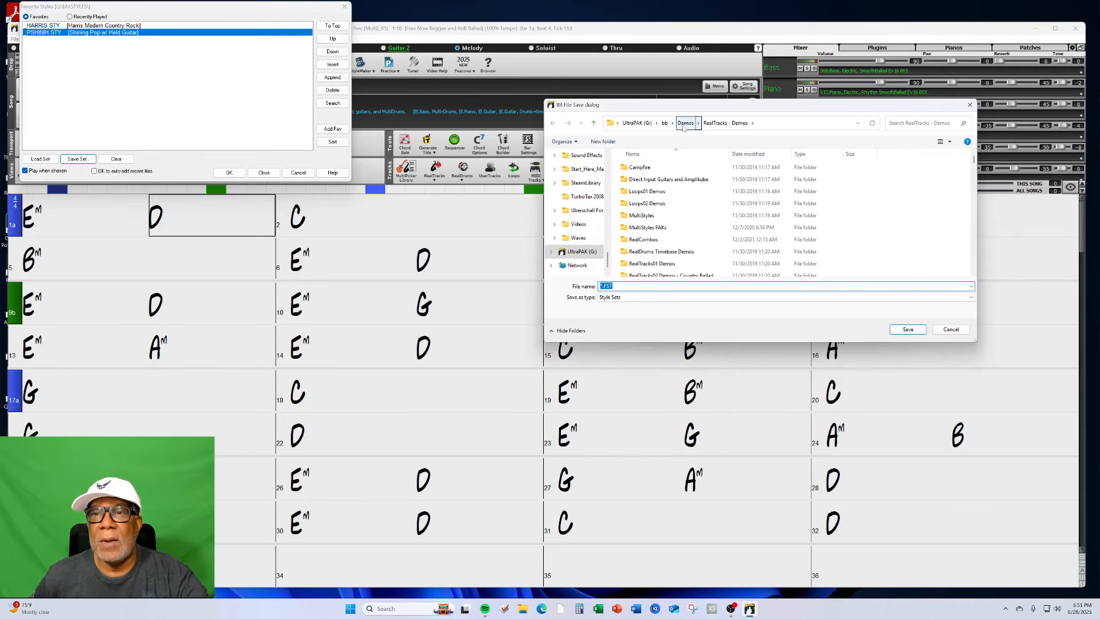
{"action": "left_click", "coordinate": [664, 123]}
{"action": "scroll", "coordinate": [976, 277], "scroll_direction": "down", "scroll_amount": 10}
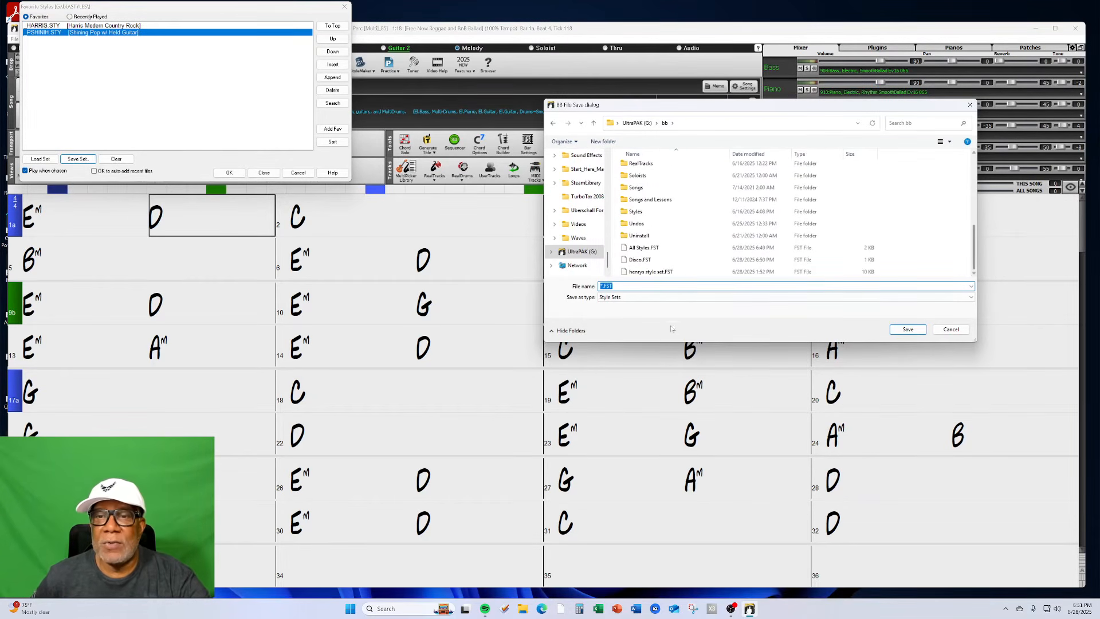
{"action": "left_click", "coordinate": [599, 286]}
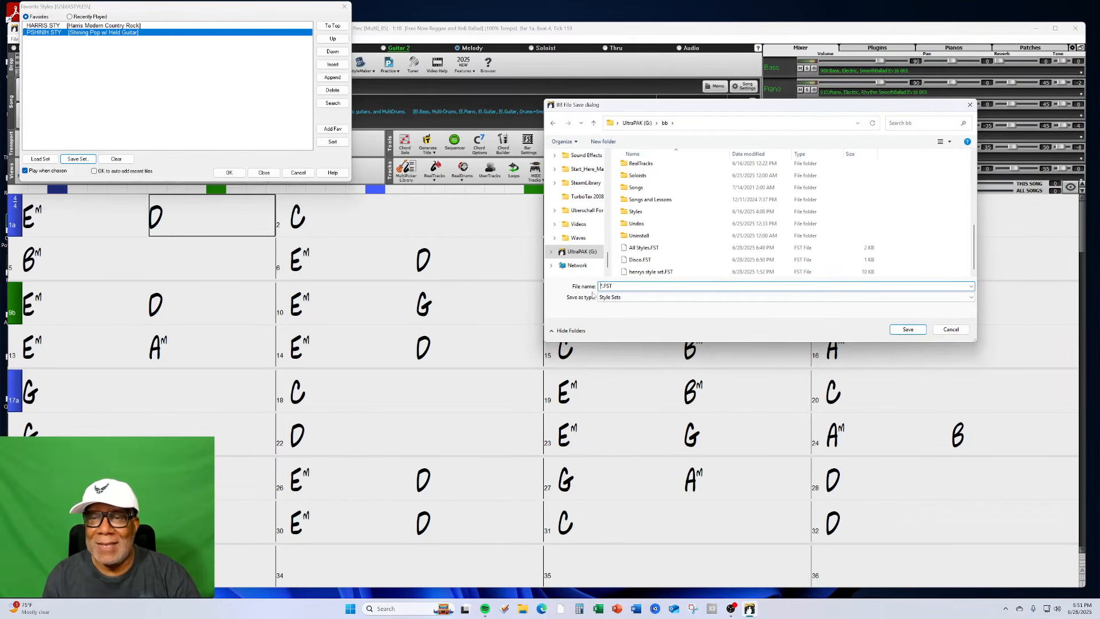
{"action": "type", "text": "Country"}
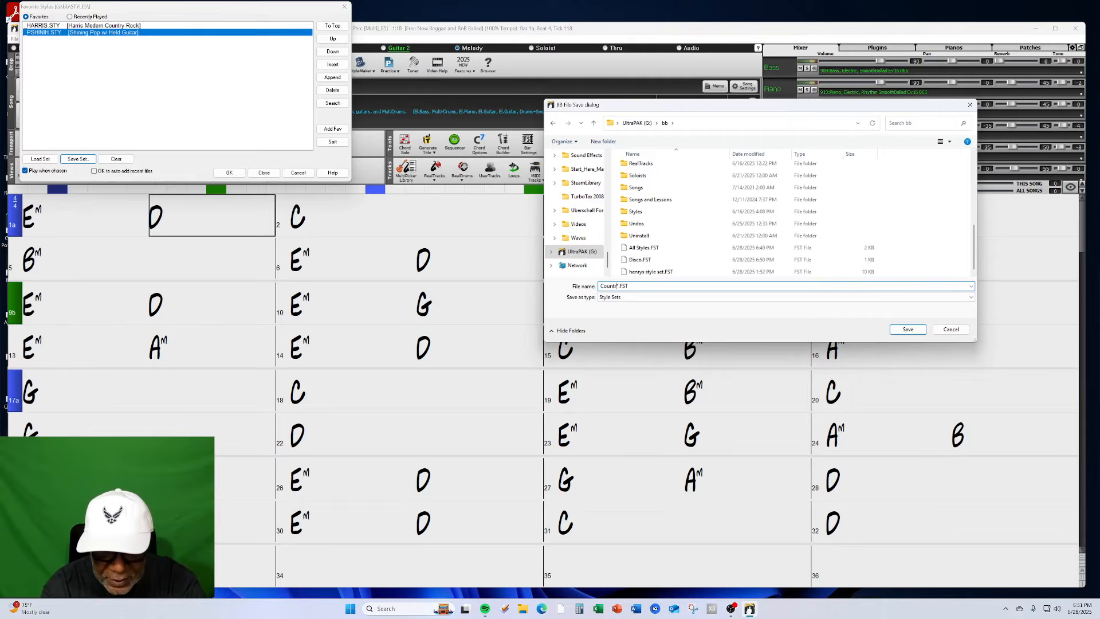
{"action": "left_click", "coordinate": [891, 329]}
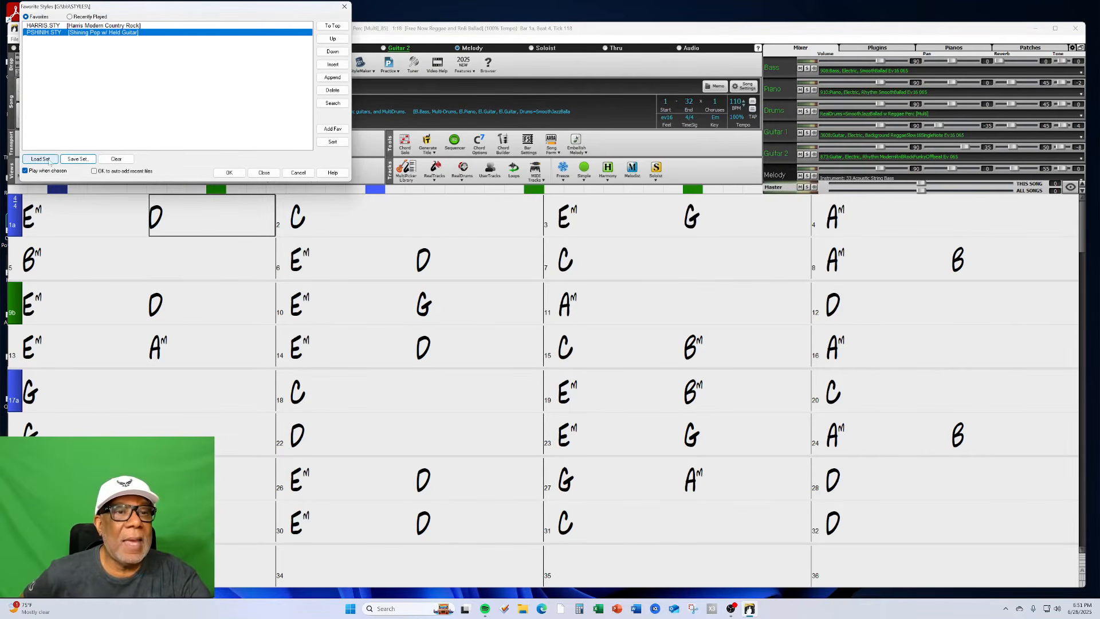
Clear the Favorite Styles list and load the full All Styles.FST set from the bb folder again
{"action": "left_click", "coordinate": [117, 159]}
{"action": "left_click", "coordinate": [40, 158]}
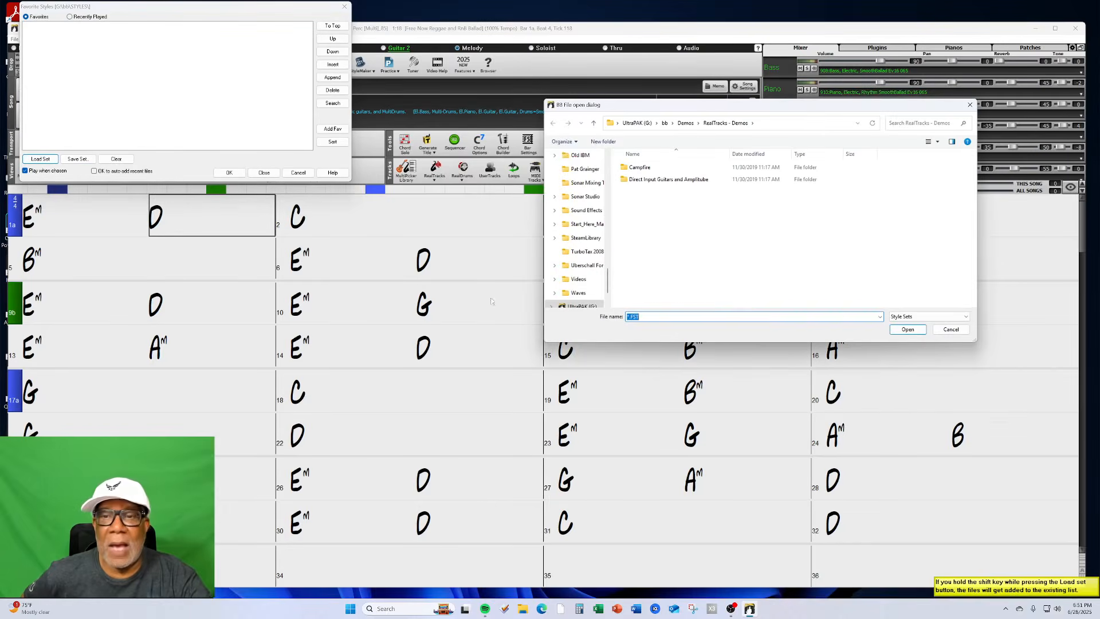
{"action": "left_click", "coordinate": [666, 123]}
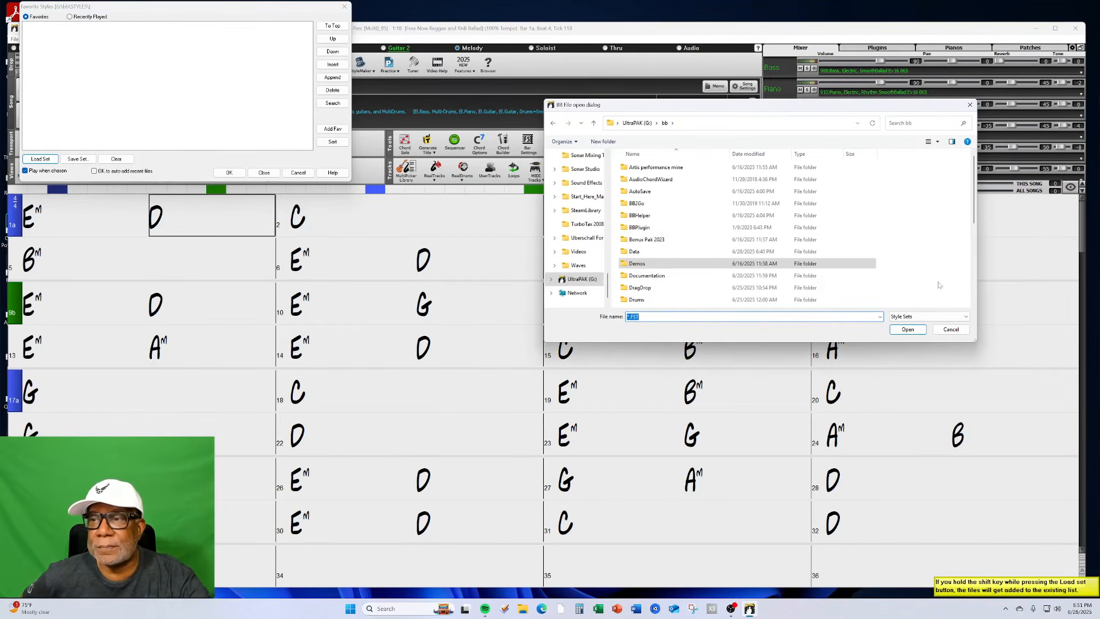
{"action": "scroll", "coordinate": [953, 289], "scroll_direction": "down", "scroll_amount": 5}
{"action": "left_click", "coordinate": [659, 287]}
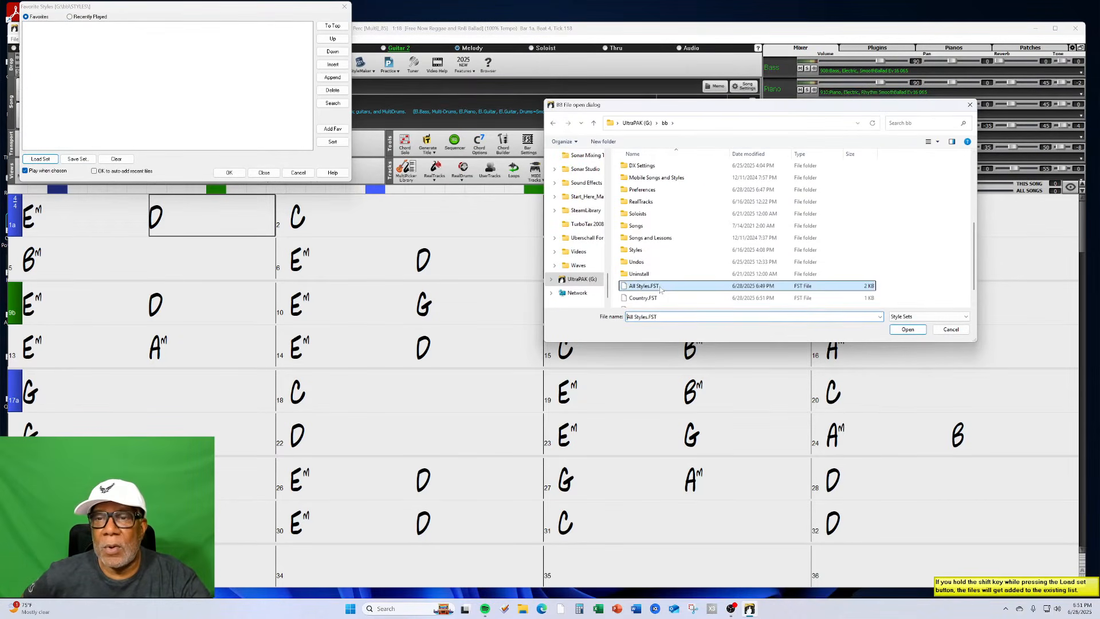
{"action": "left_click", "coordinate": [917, 333]}
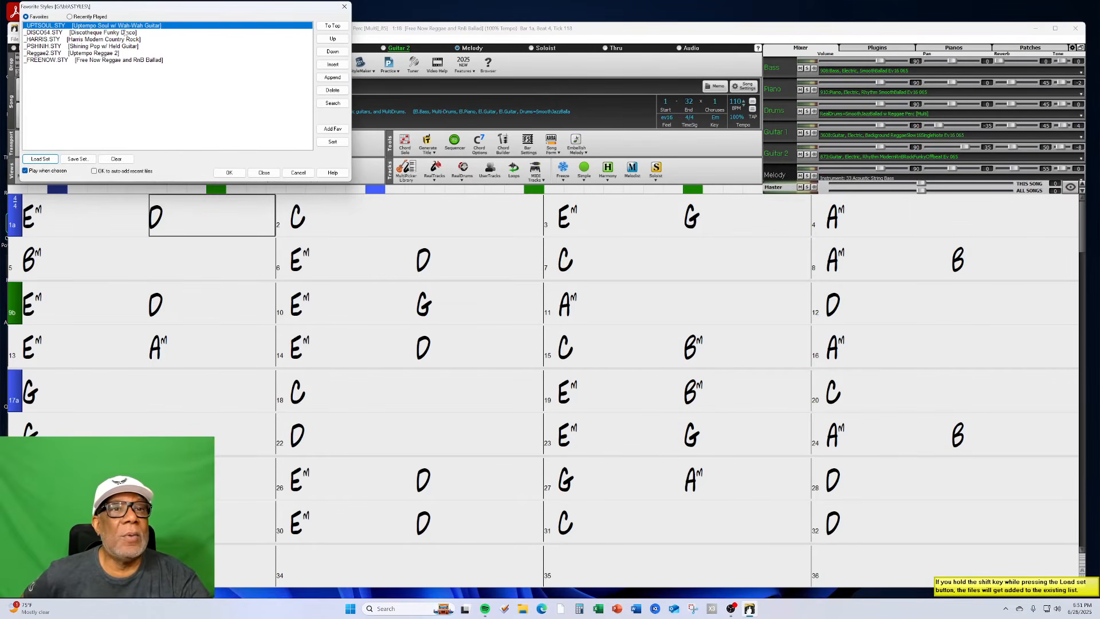
Delete the _UPTSOUL, _DISCO64, _HARRIS and _PSHINIH styles so only the reggae favorites are kept
{"action": "left_click", "coordinate": [332, 90]}
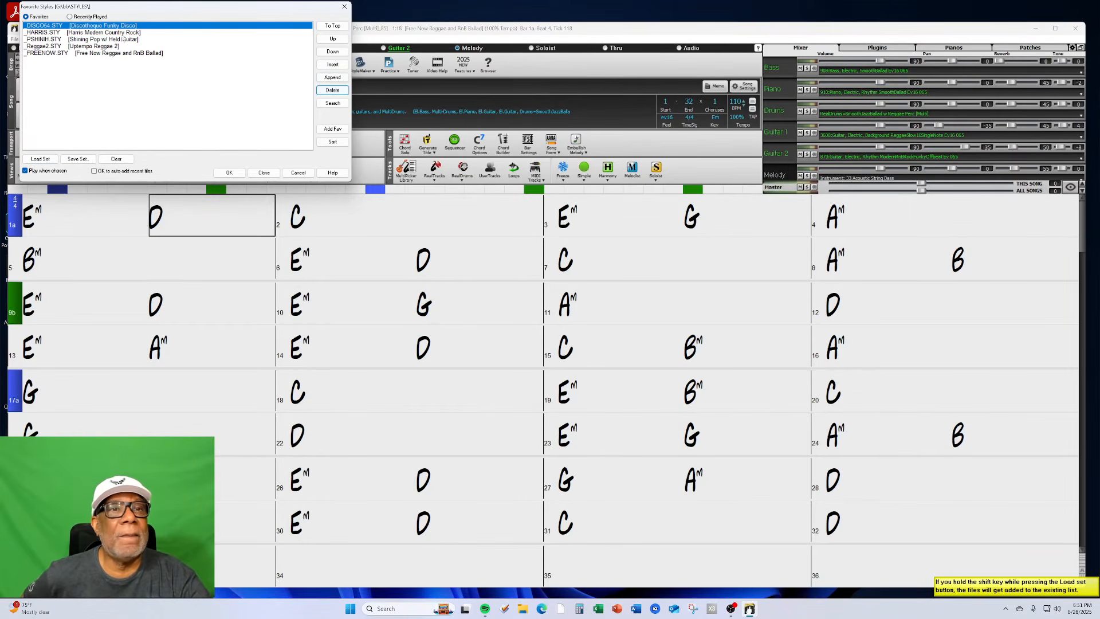
{"action": "left_click", "coordinate": [333, 90]}
{"action": "left_click", "coordinate": [332, 90]}
{"action": "left_click", "coordinate": [333, 90]}
Save the two reggae favorites as a style set named Reggae.FST in the bb folder
{"action": "left_click", "coordinate": [77, 159]}
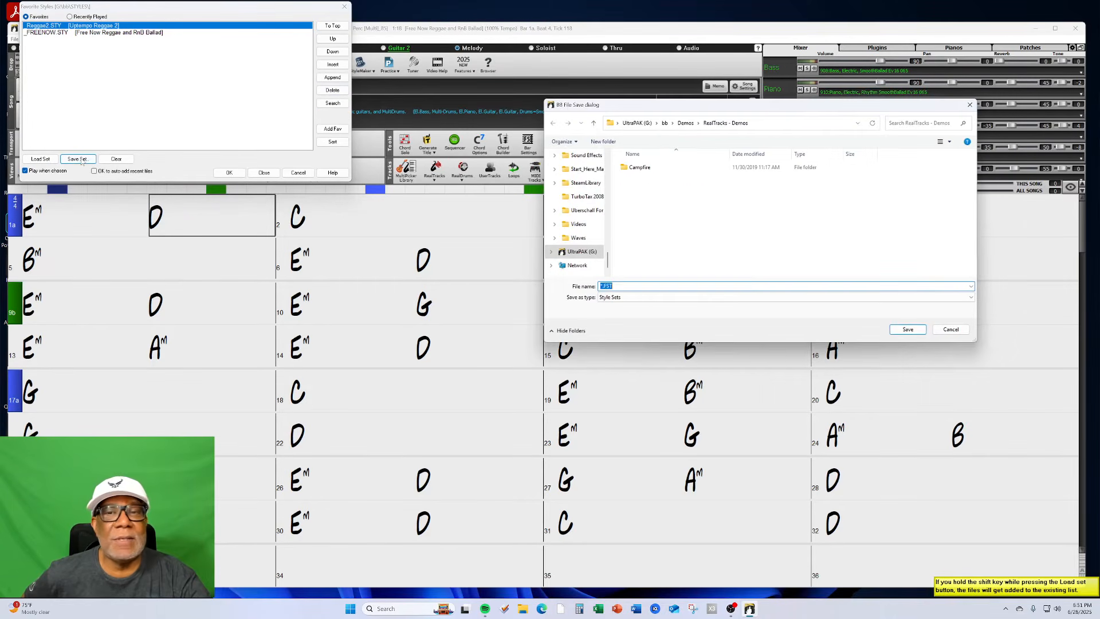
{"action": "left_click", "coordinate": [664, 124]}
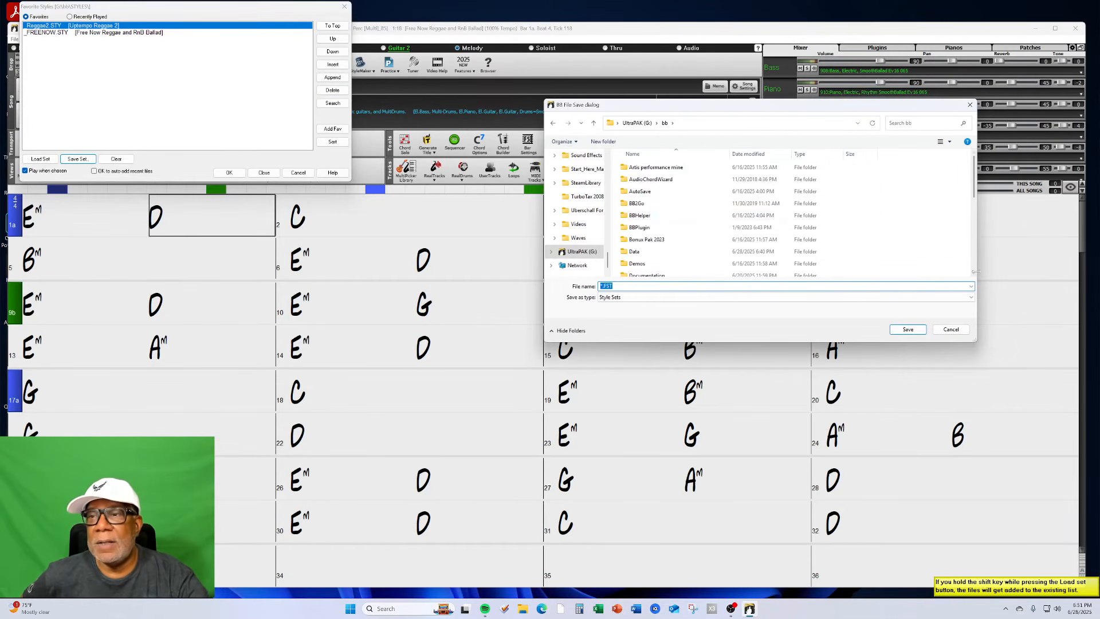
{"action": "left_click", "coordinate": [973, 265]}
{"action": "left_click", "coordinate": [974, 265]}
{"action": "left_click", "coordinate": [974, 266]}
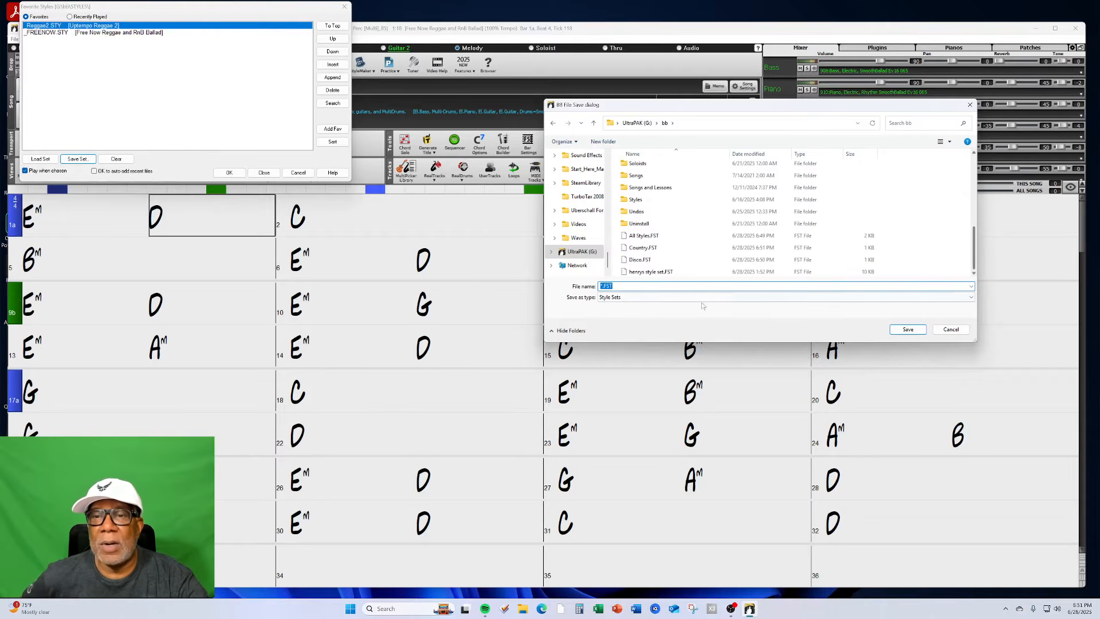
{"action": "left_click", "coordinate": [602, 286]}
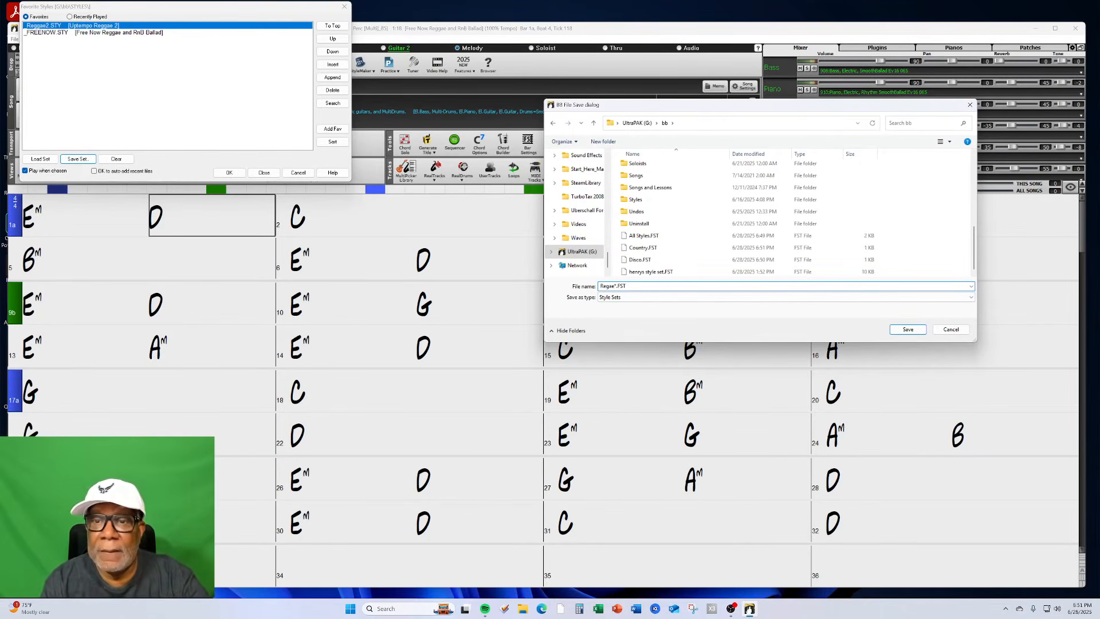
{"action": "type", "text": "Reggae"}
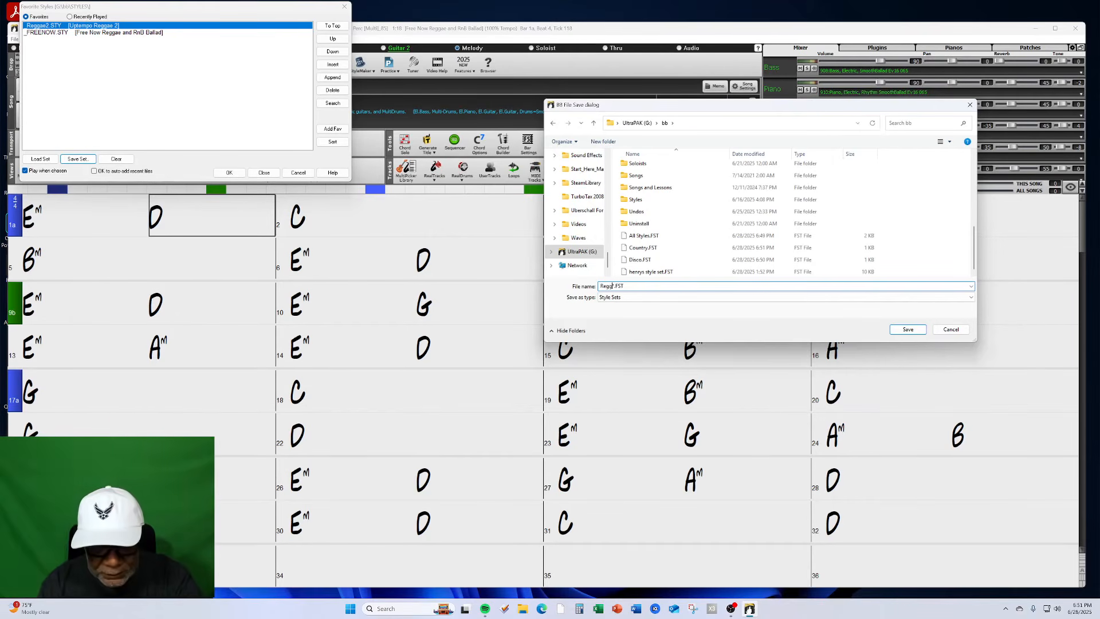
{"action": "left_click", "coordinate": [908, 329]}
Clear the Favorite Styles list, close it, and reopen the Favorite Styles from the Style options
{"action": "left_click", "coordinate": [118, 160]}
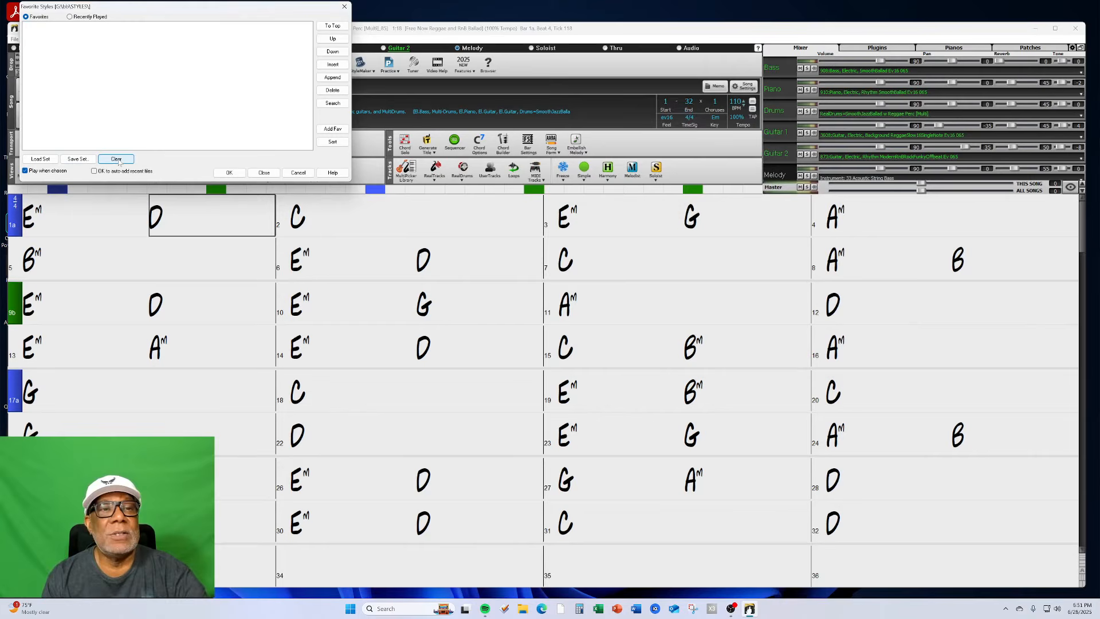
{"action": "left_click", "coordinate": [298, 172]}
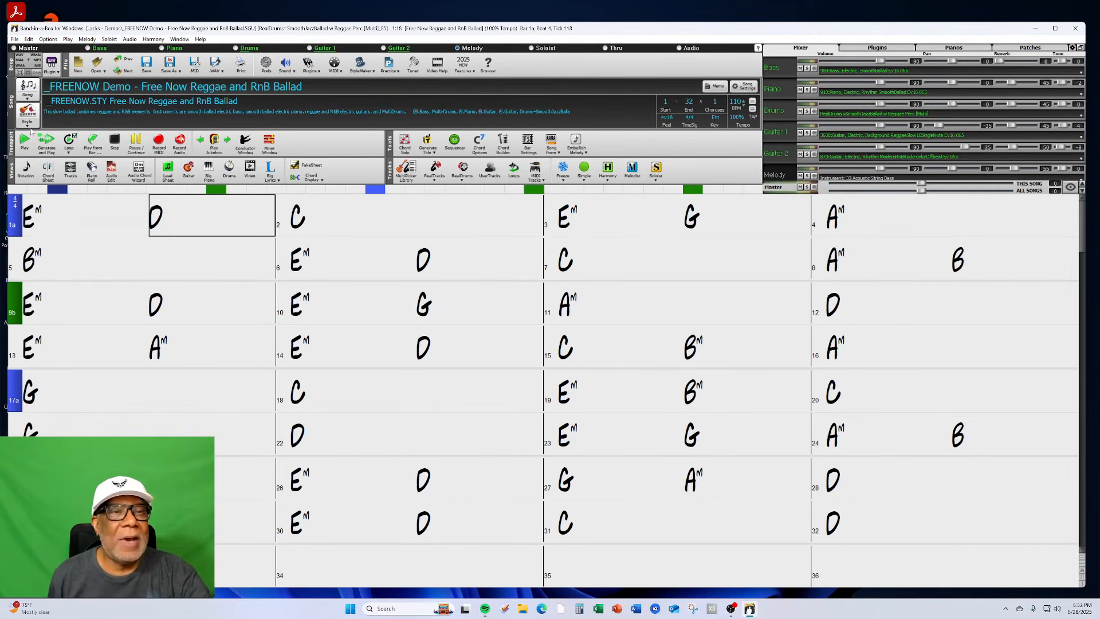
{"action": "left_click", "coordinate": [26, 127]}
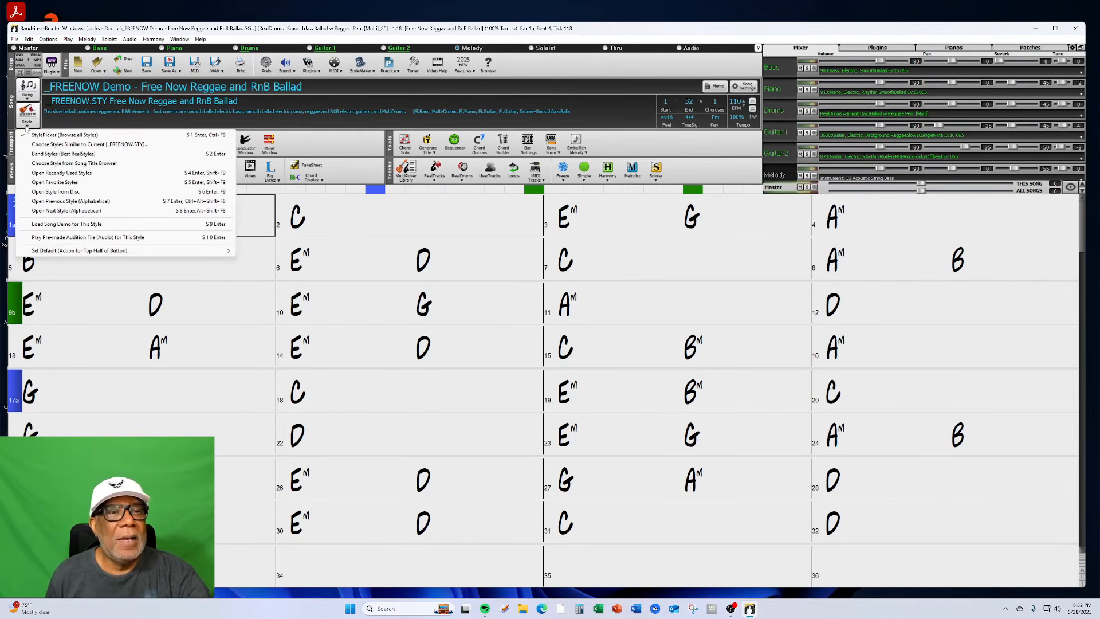
{"action": "left_click", "coordinate": [60, 182]}
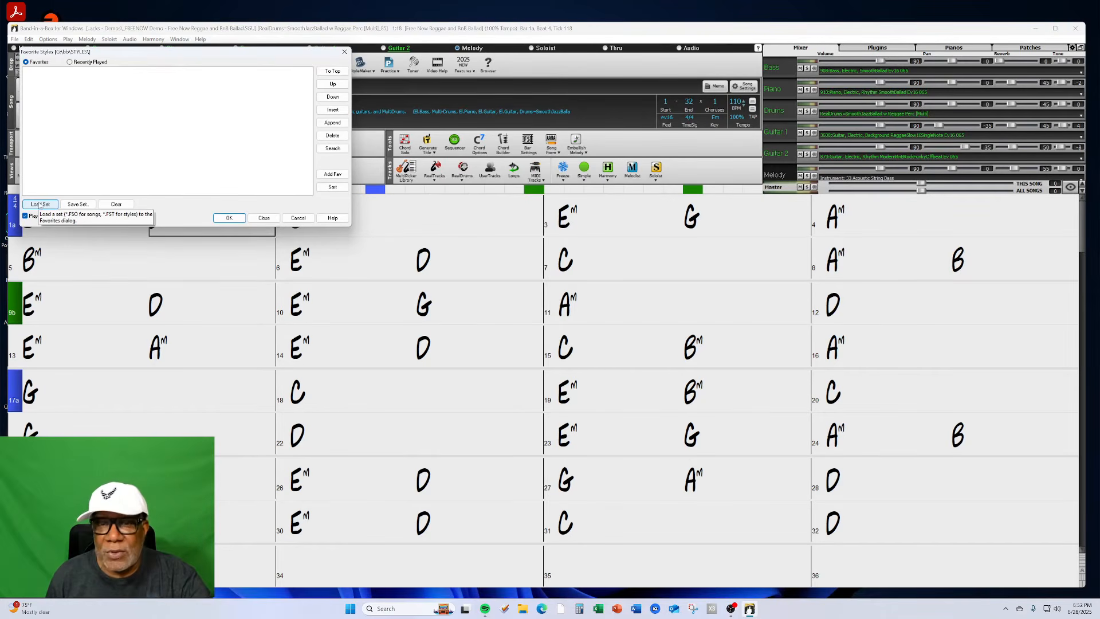
Load the Country.FST style set from the bb folder into the Favorite Styles list
{"action": "left_click", "coordinate": [40, 204]}
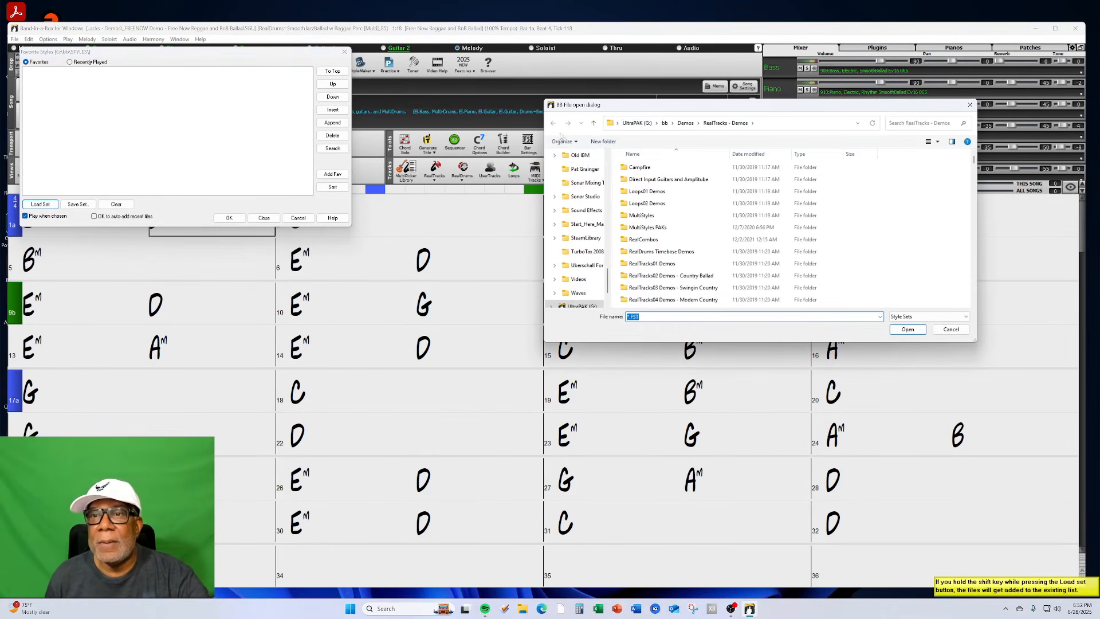
{"action": "left_click", "coordinate": [664, 123]}
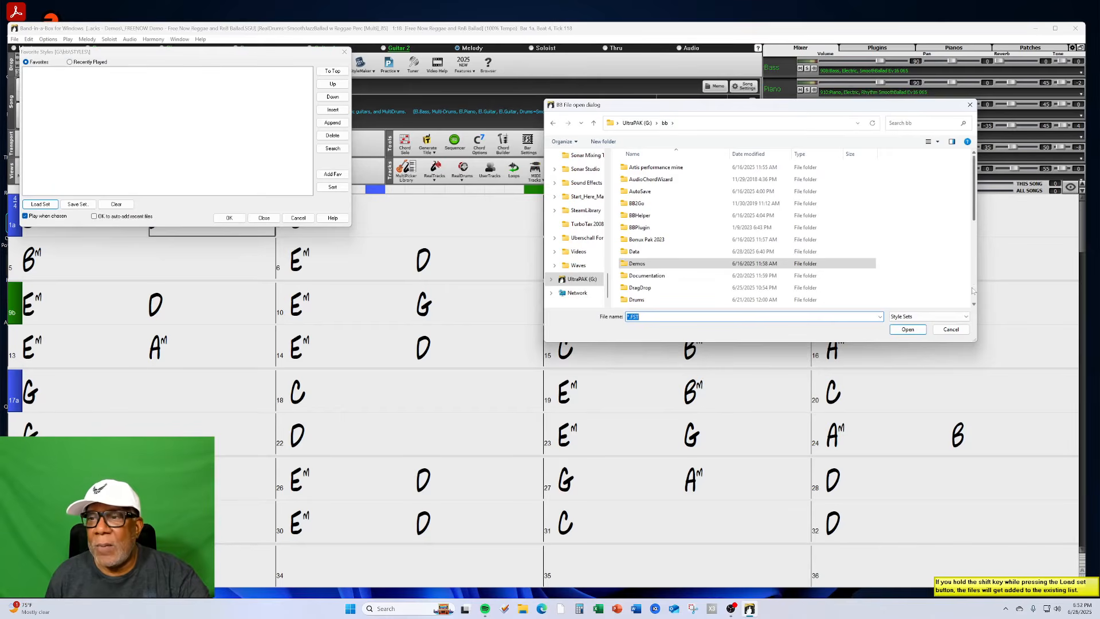
{"action": "scroll", "coordinate": [972, 291], "scroll_direction": "down", "scroll_amount": 5}
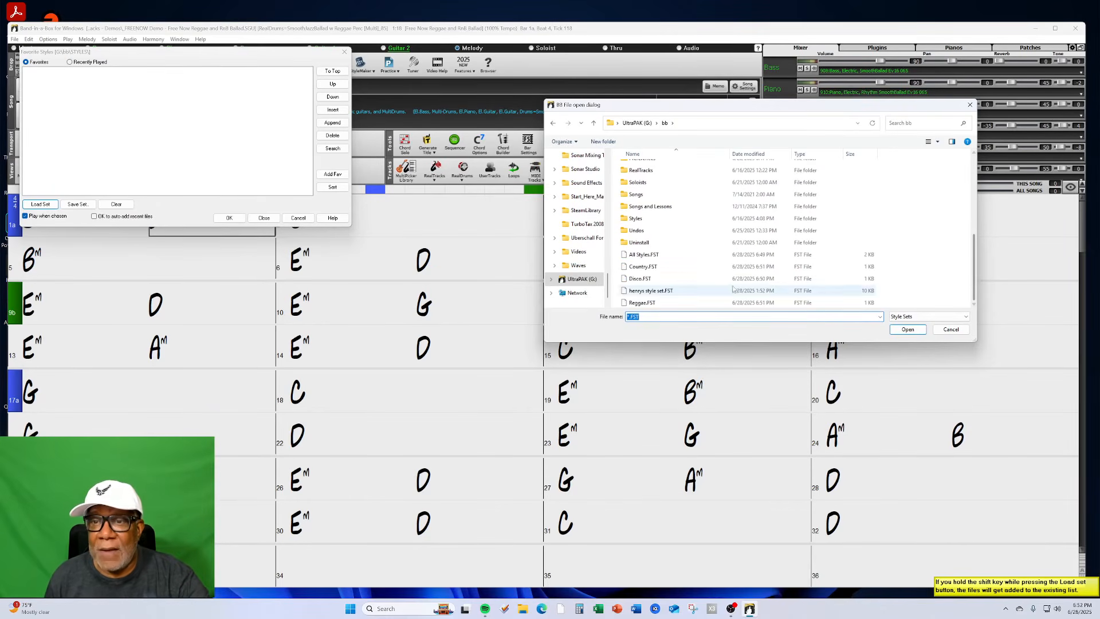
{"action": "left_click", "coordinate": [644, 267]}
{"action": "left_click", "coordinate": [908, 330]}
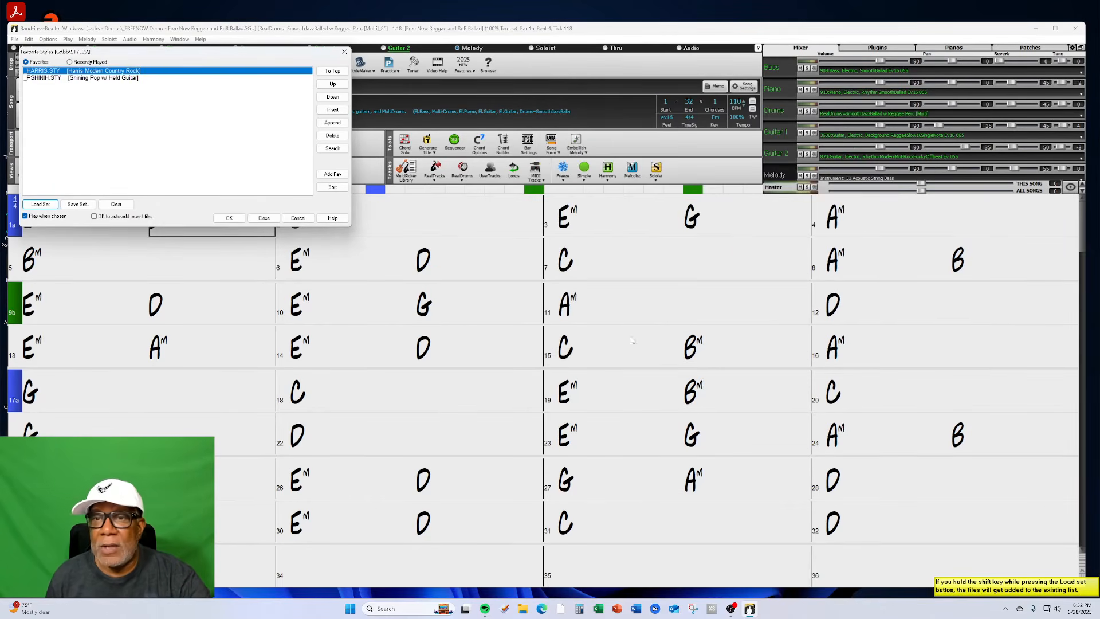
{"action": "left_click", "coordinate": [135, 144]}
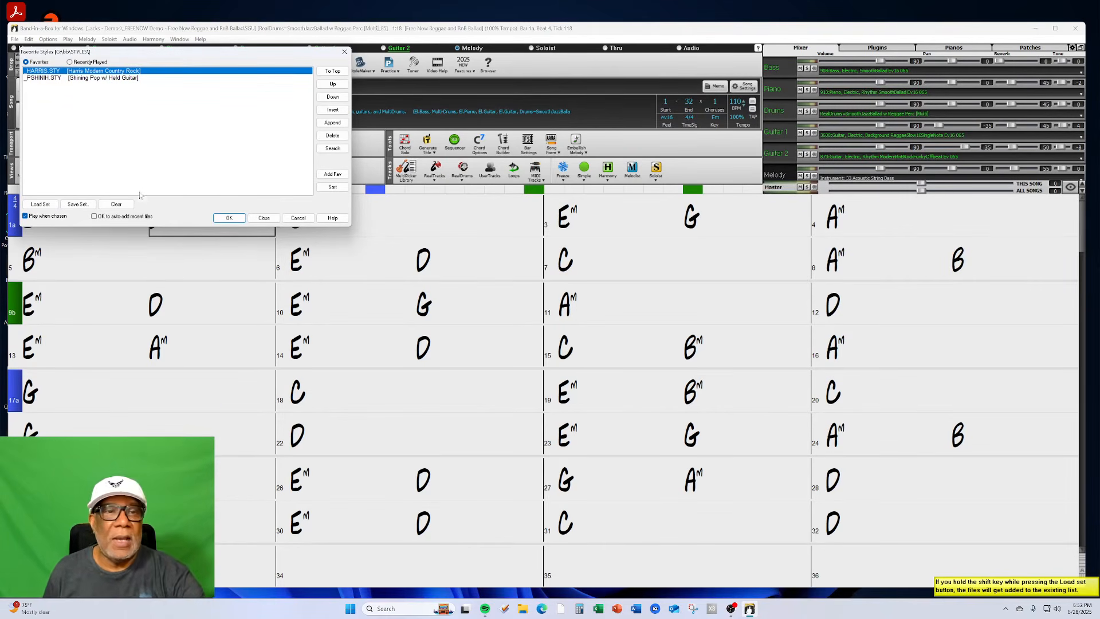
Clear the Favorite Styles list and load the Disco.FST style set from the bb folder
{"action": "left_click", "coordinate": [117, 204]}
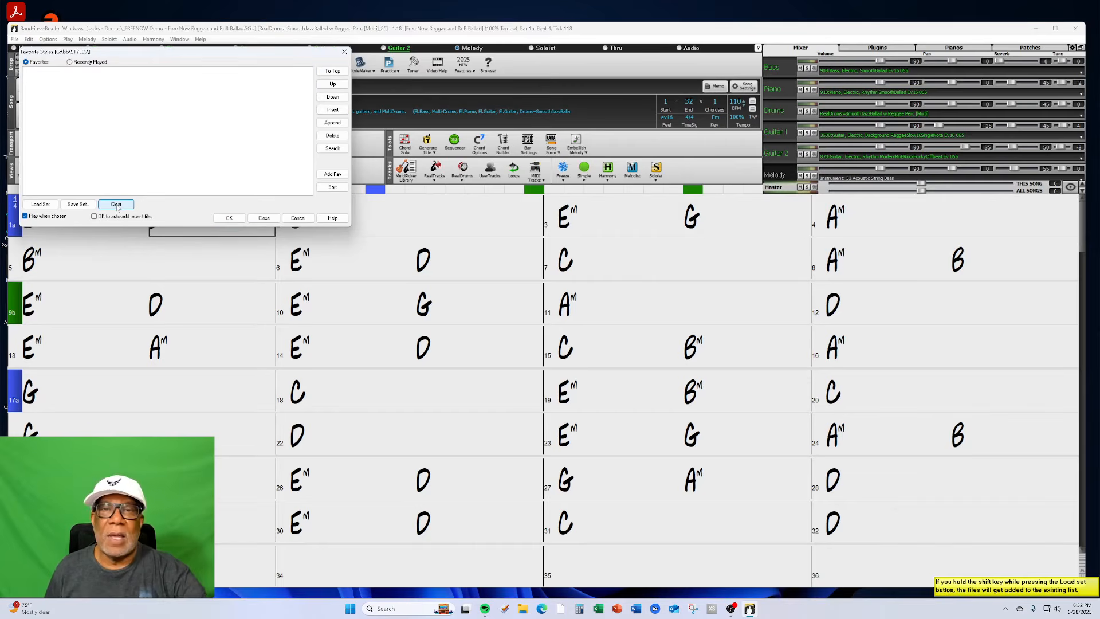
{"action": "left_click", "coordinate": [55, 206]}
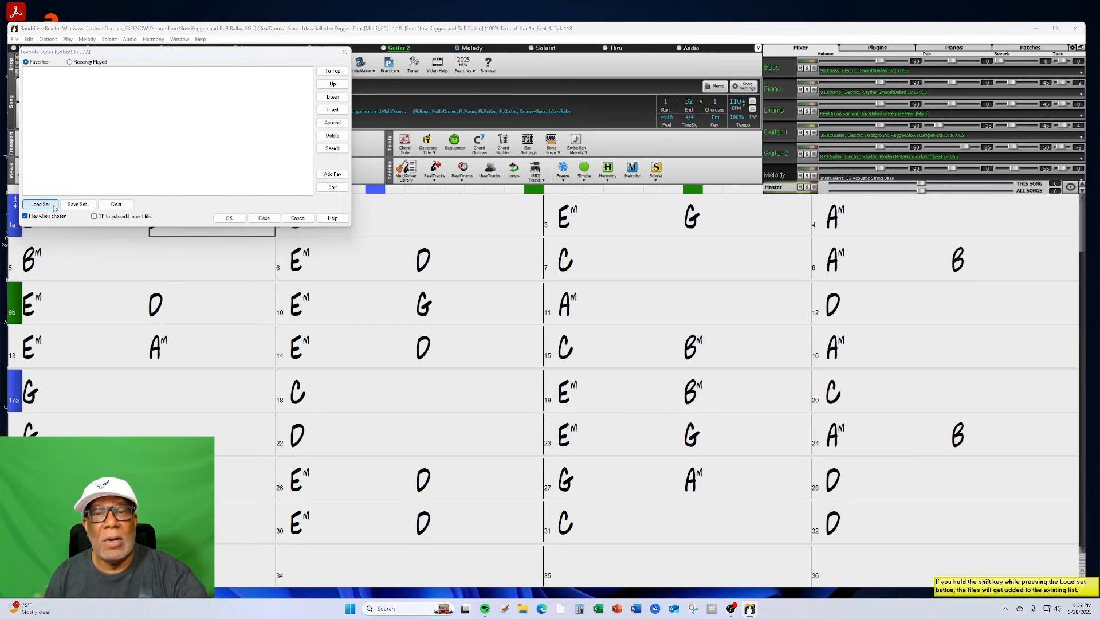
{"action": "left_click", "coordinate": [664, 123]}
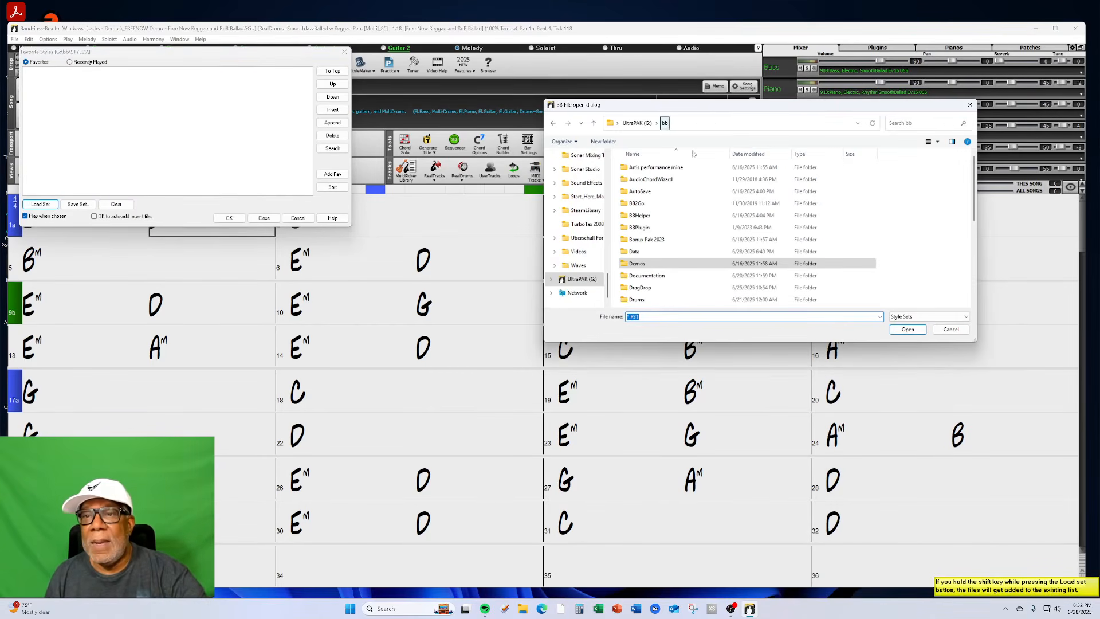
{"action": "scroll", "coordinate": [975, 295], "scroll_direction": "down", "scroll_amount": 5}
{"action": "scroll", "coordinate": [975, 295], "scroll_direction": "down", "scroll_amount": 1}
{"action": "left_click", "coordinate": [640, 278]}
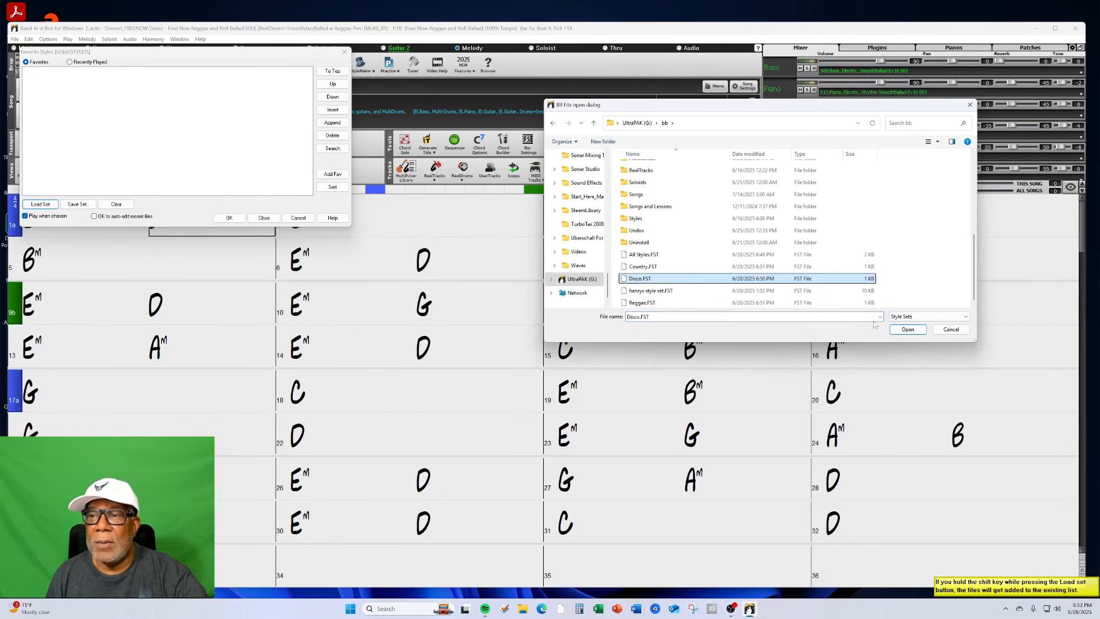
{"action": "left_click", "coordinate": [907, 328]}
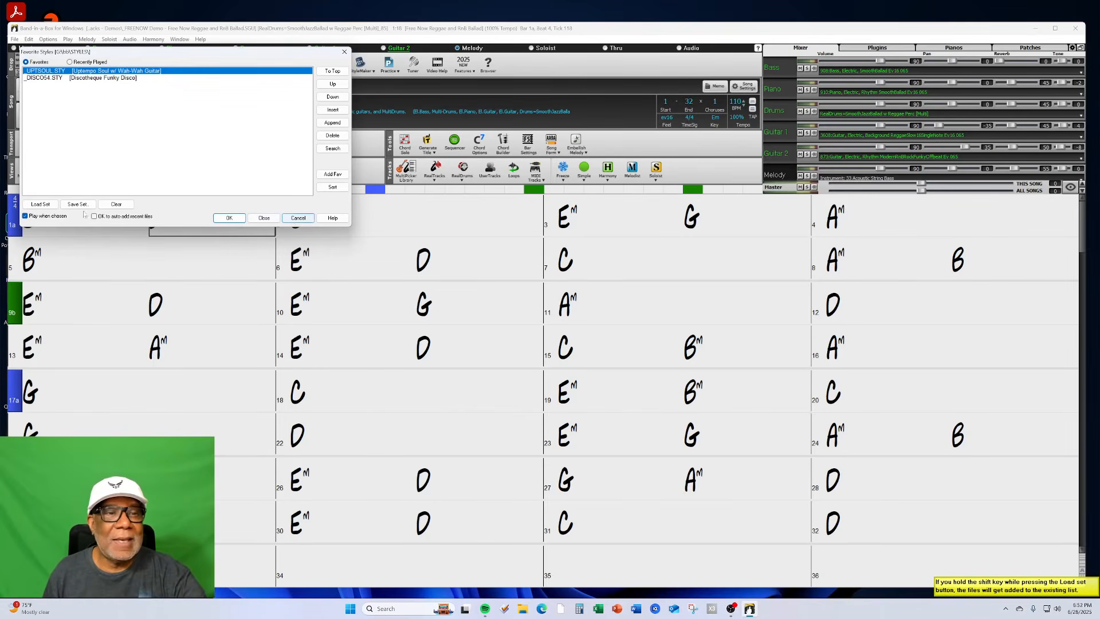
Replace the disco favorites with the full All Styles.FST set from the bb folder and close the Favorite Styles list
{"action": "left_click", "coordinate": [116, 205]}
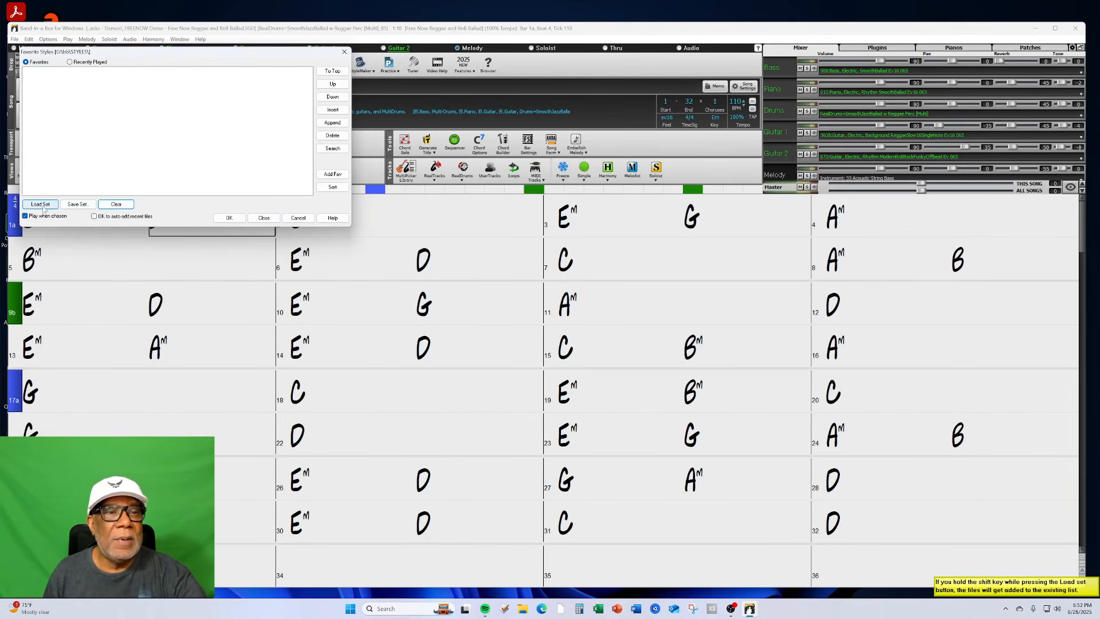
{"action": "left_click", "coordinate": [42, 205]}
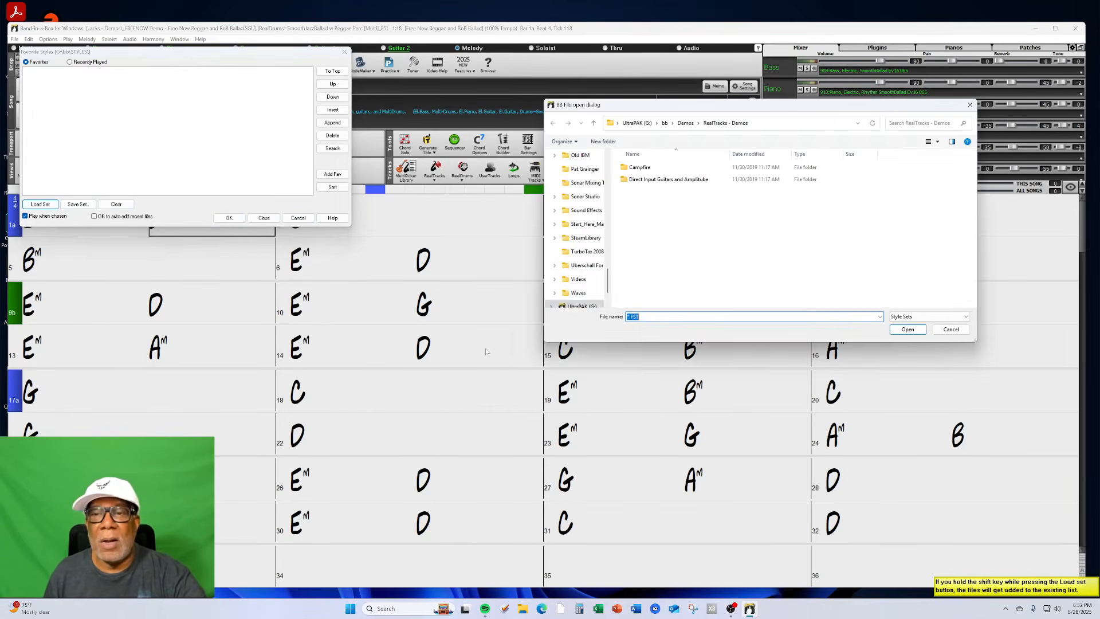
{"action": "left_click", "coordinate": [664, 122]}
{"action": "scroll", "coordinate": [972, 286], "scroll_direction": "down", "scroll_amount": 5}
{"action": "left_click", "coordinate": [644, 286]}
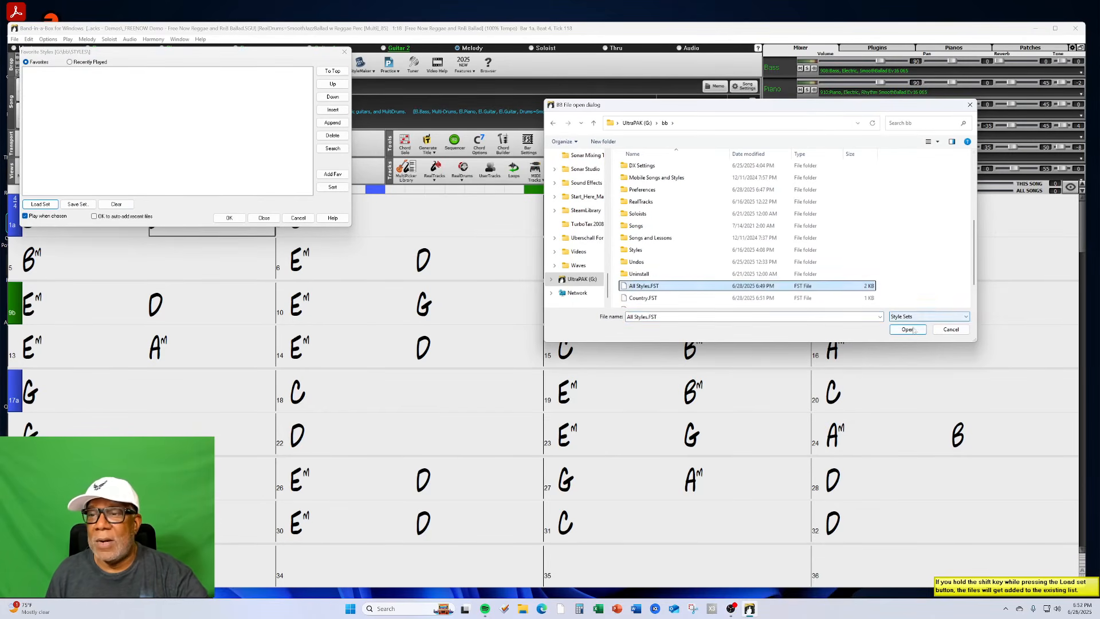
{"action": "left_click", "coordinate": [907, 330]}
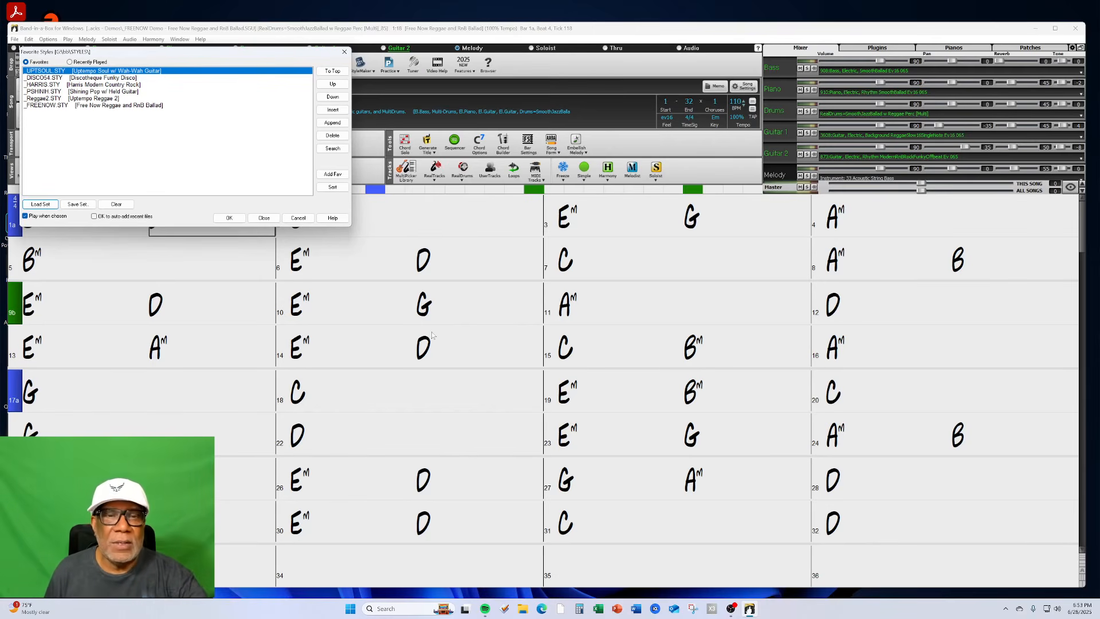
{"action": "left_click", "coordinate": [297, 218]}
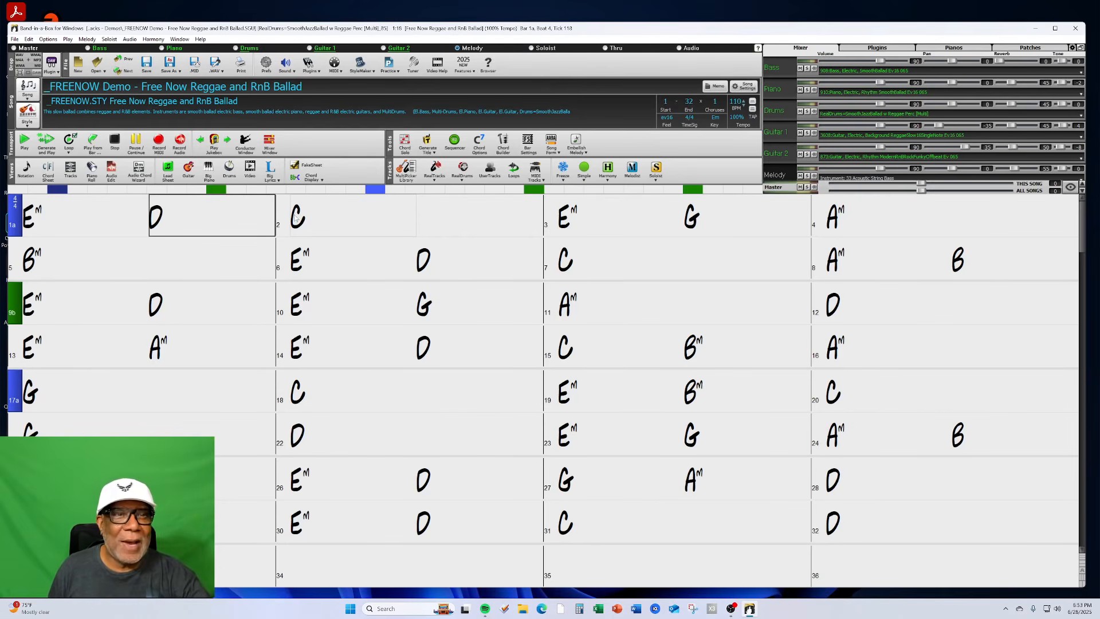
Open the StylePicker to view the styles marked as favorites, and close it without choosing a style
{"action": "left_click", "coordinate": [27, 126]}
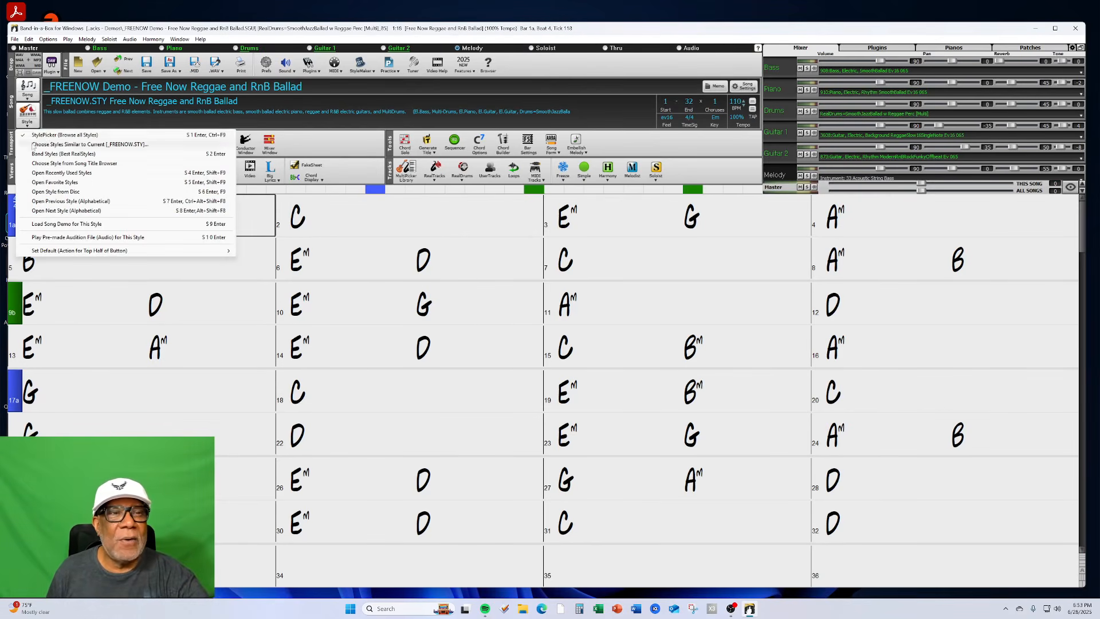
{"action": "left_click", "coordinate": [45, 136]}
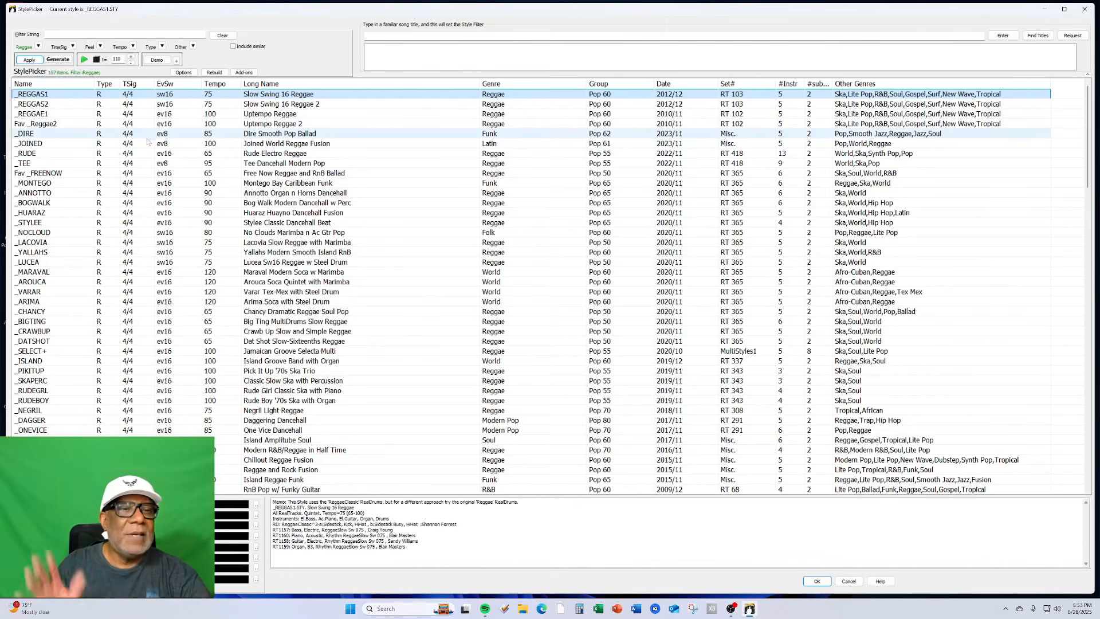
{"action": "left_click", "coordinate": [1083, 10]}
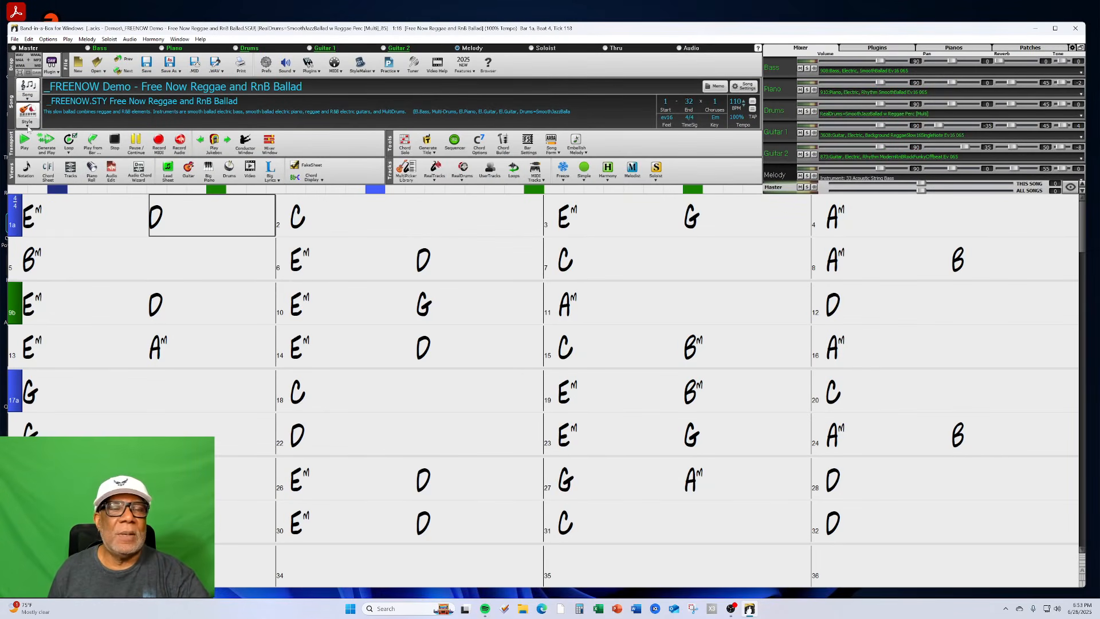
Reopen the Favorite Styles list to review the loaded favorites, and close it without choosing a style
{"action": "left_click", "coordinate": [27, 127]}
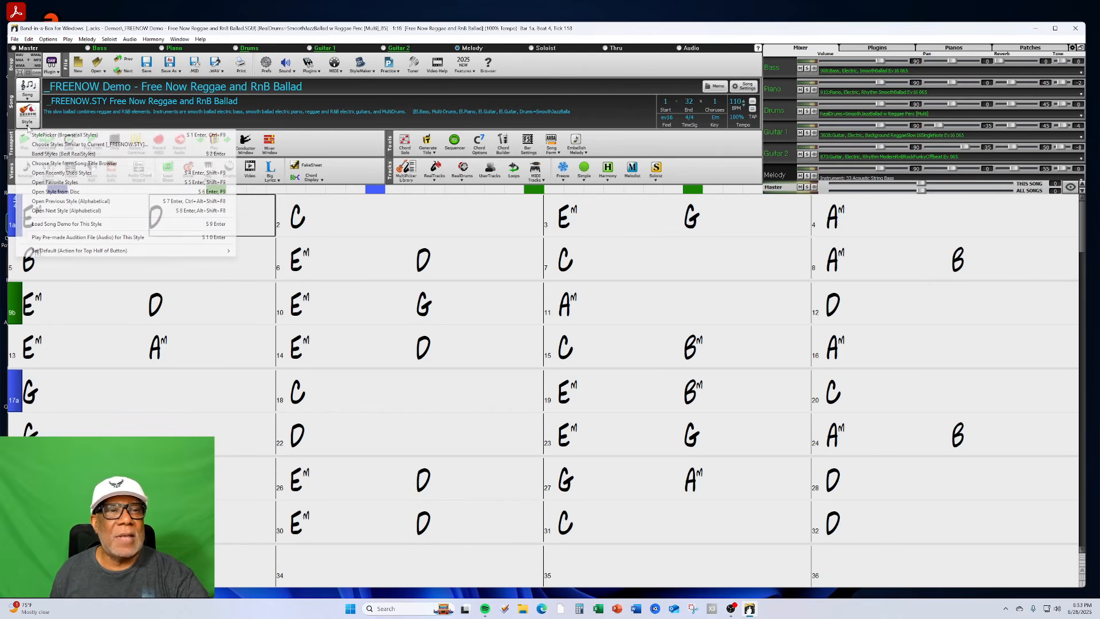
{"action": "left_click", "coordinate": [52, 182]}
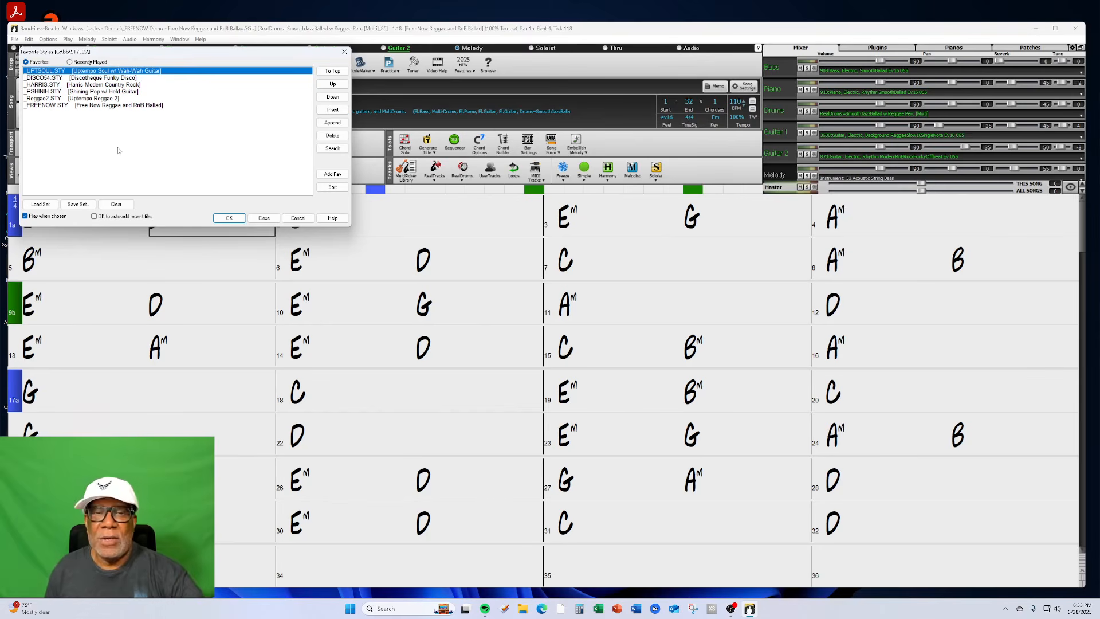
{"action": "left_click", "coordinate": [295, 218]}
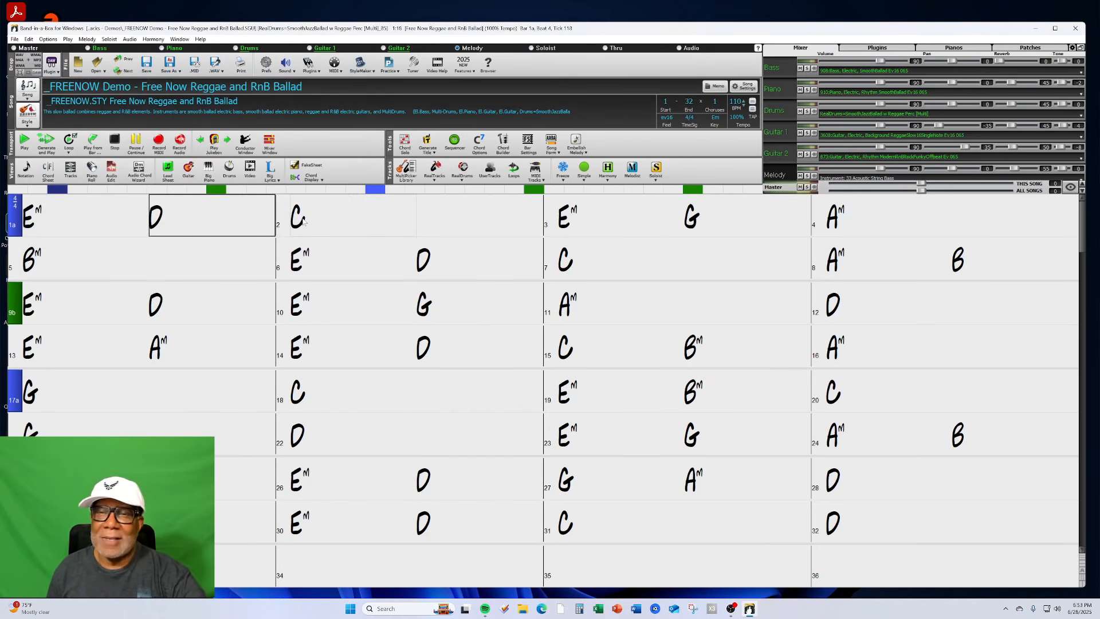